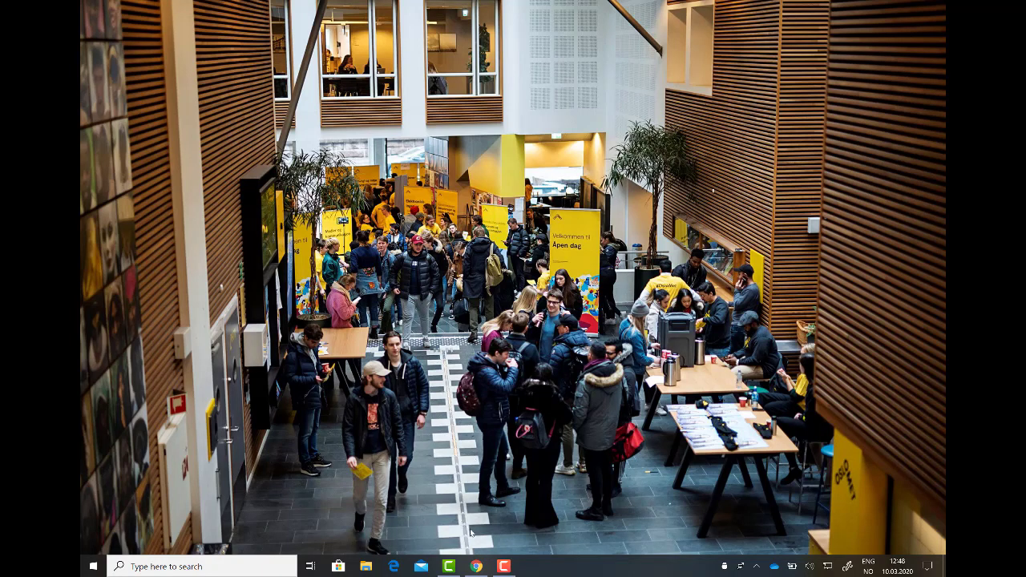
View the OBS Studio download page in the browser, minimize it, and reposition the OBS window on the desktop
left_click(476, 566)
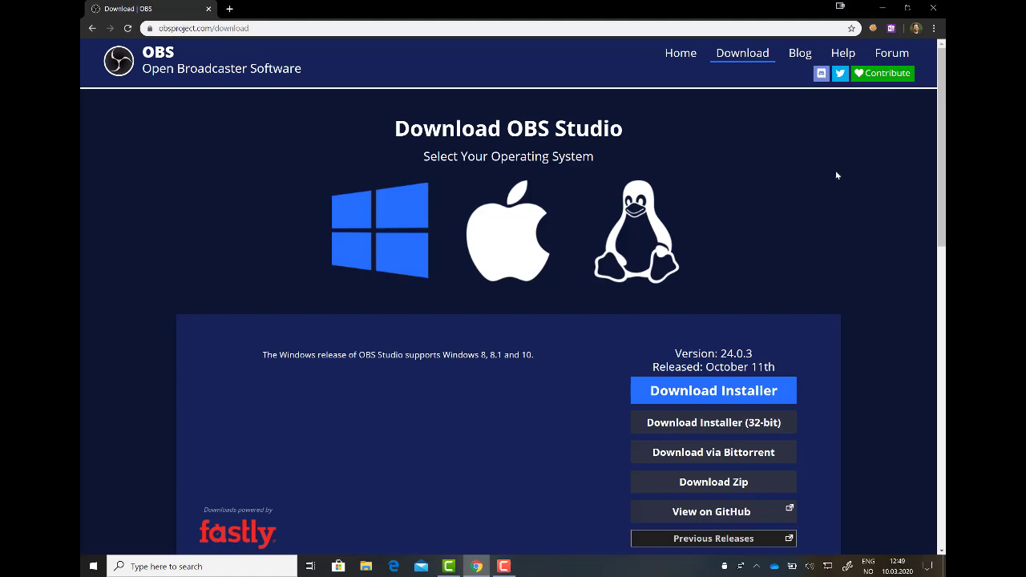
left_click(881, 8)
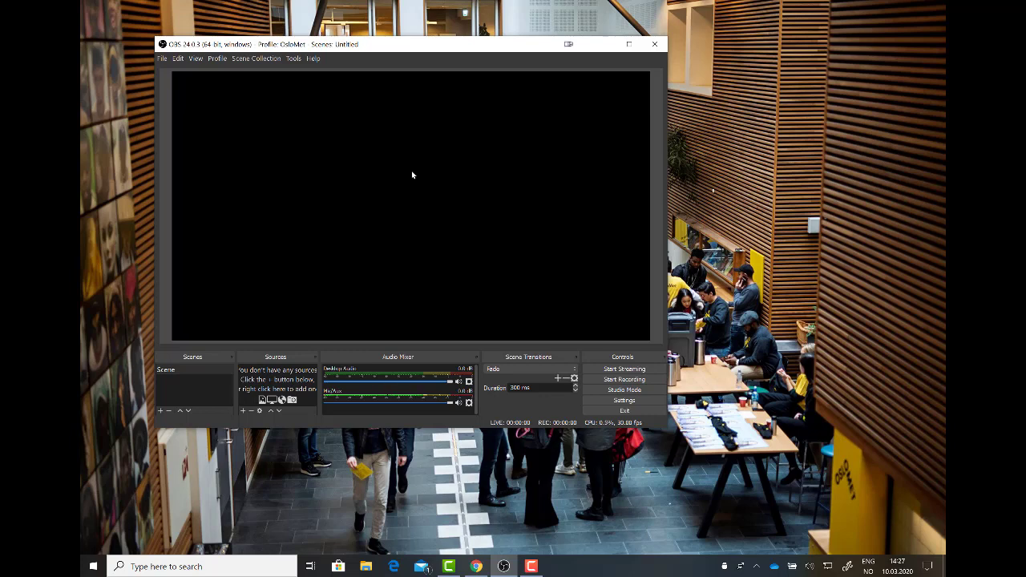
left_click_drag(408, 44, 432, 45)
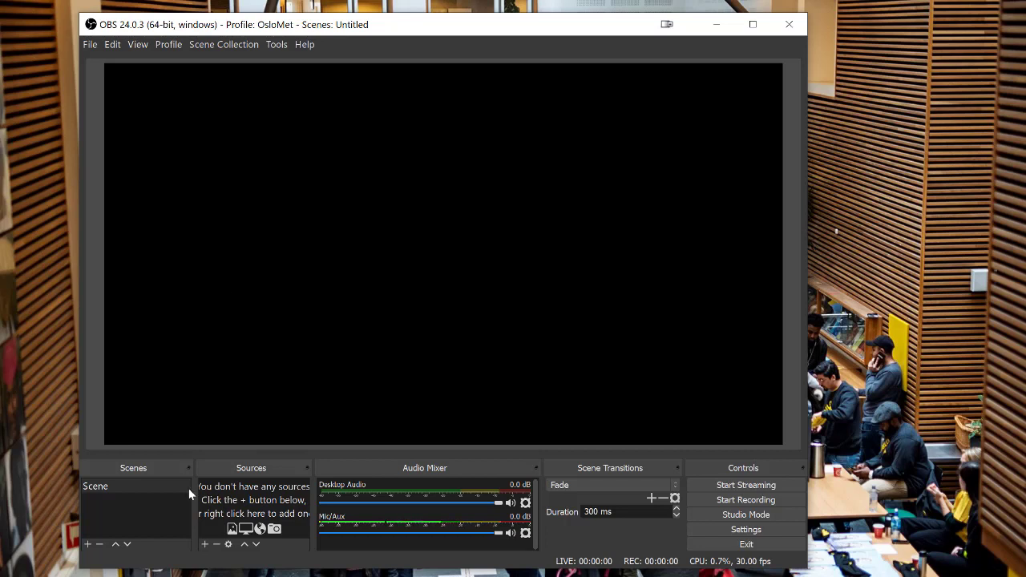
Add a new Display Capture source named "Main display" to the scene
left_click(205, 545)
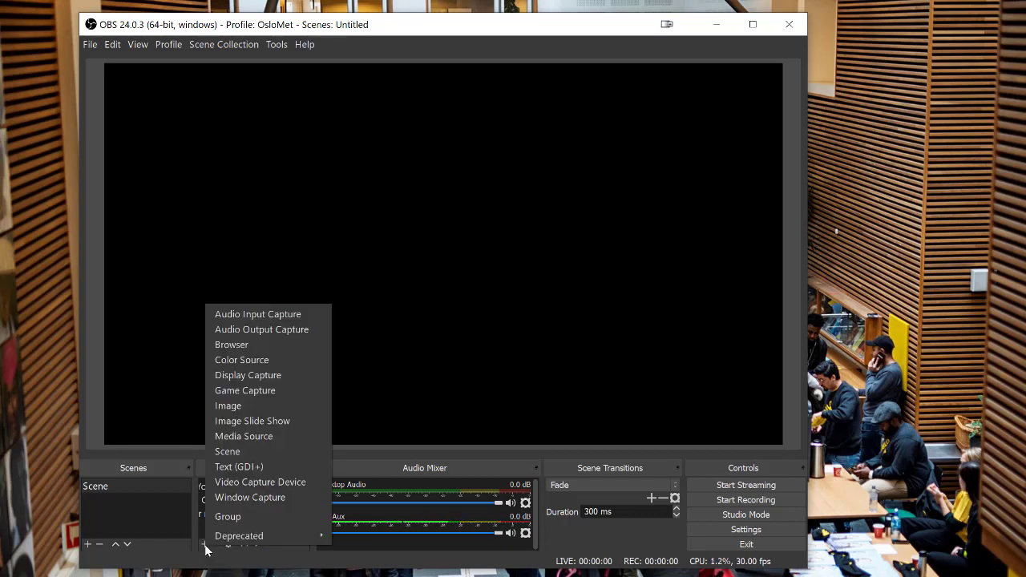
left_click(268, 376)
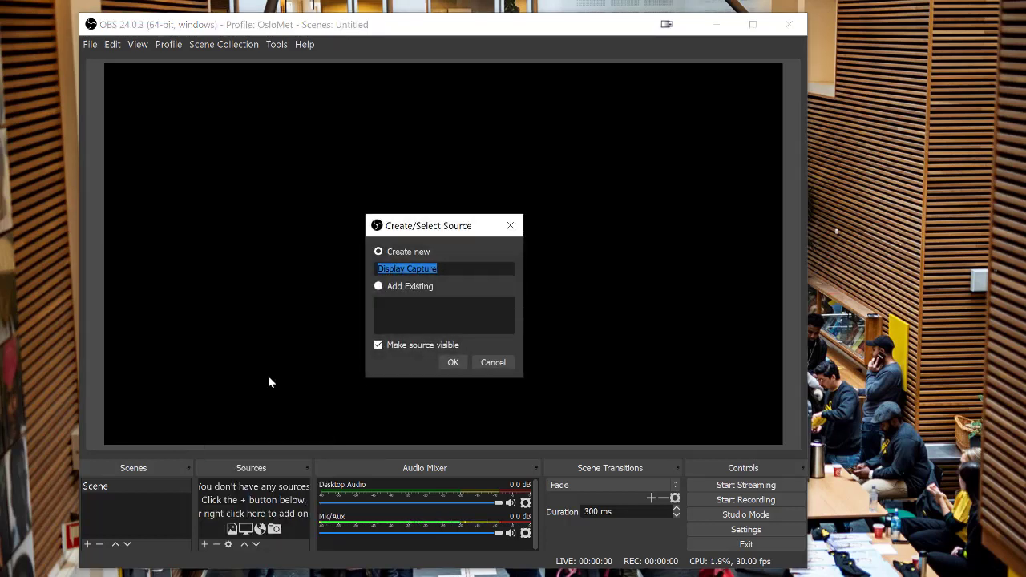
type("Main di")
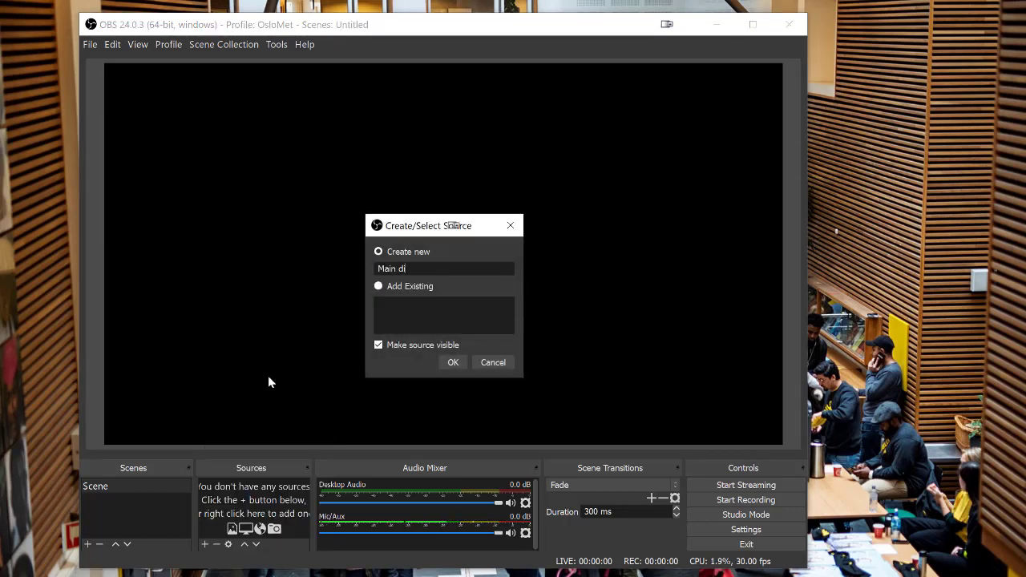
type("splay")
left_click(452, 363)
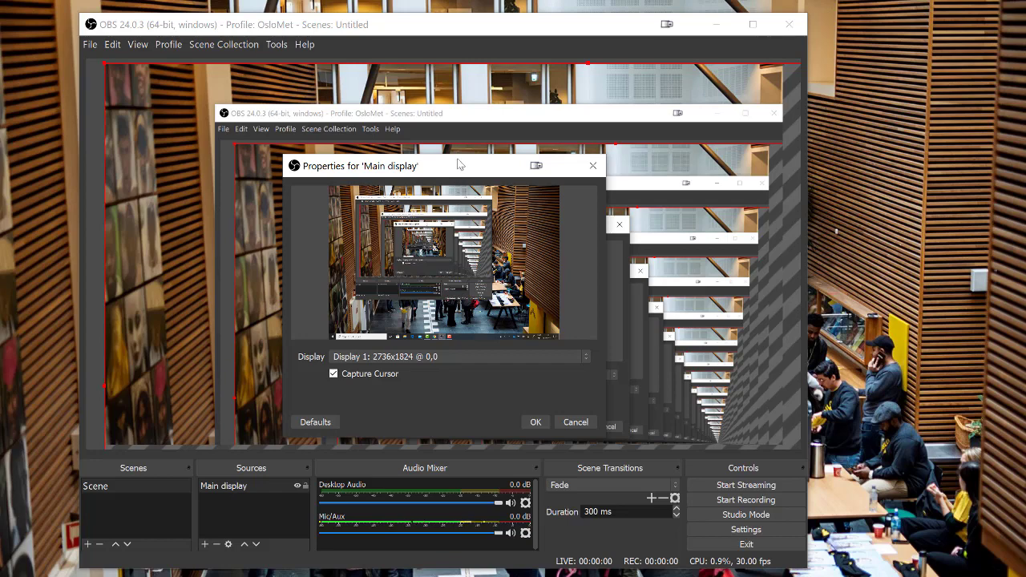
Move the Main display properties dialog clear of the preview and set the captured display to Display 2: 2560x1440 @ 2736,0
left_click_drag(459, 164, 1006, 61)
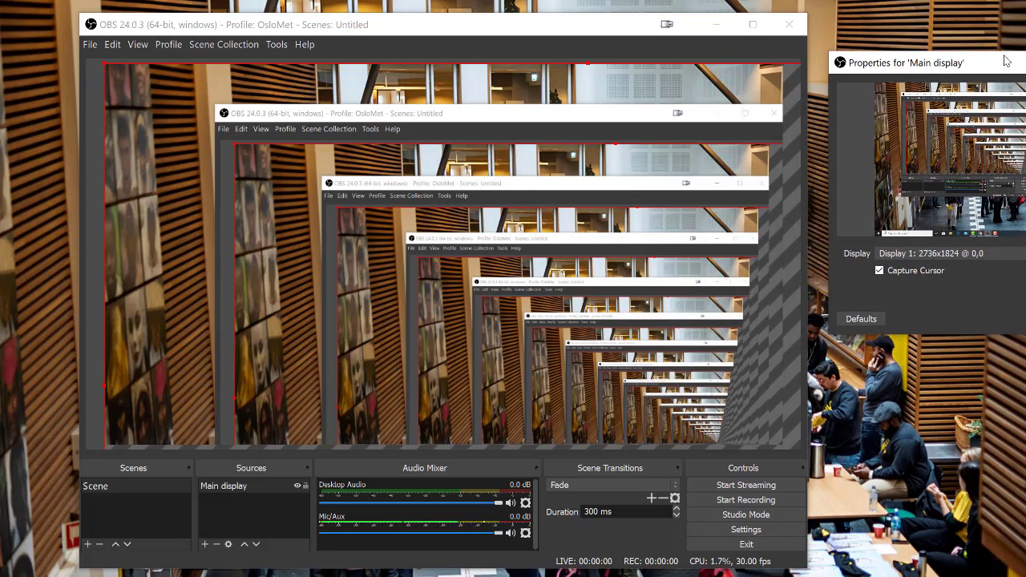
left_click(891, 255)
left_click(895, 274)
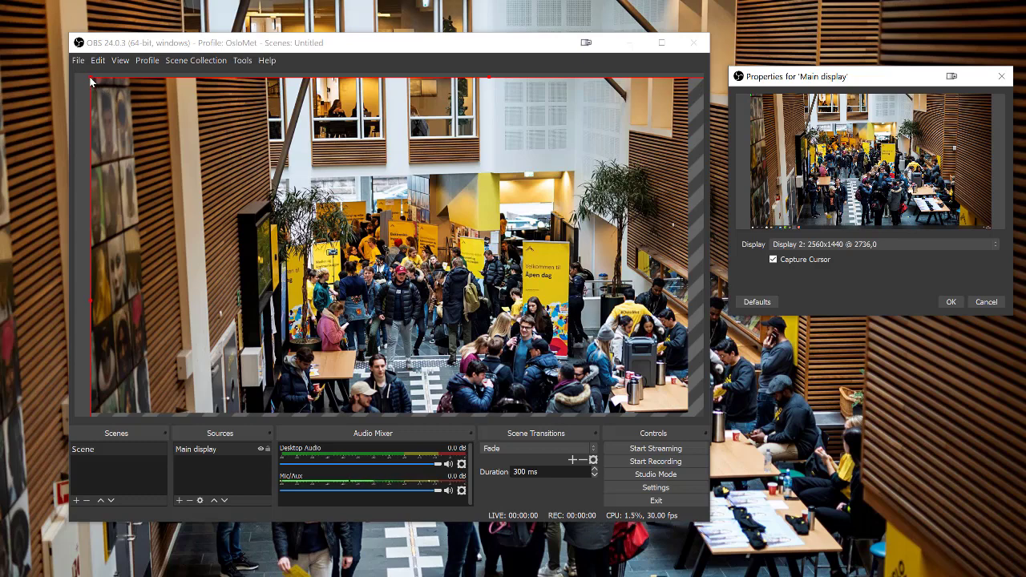
Scale the Main display capture down to a little over a third of the canvas width, placed in the canvas's upper-left corner
left_click_drag(90, 79, 125, 93)
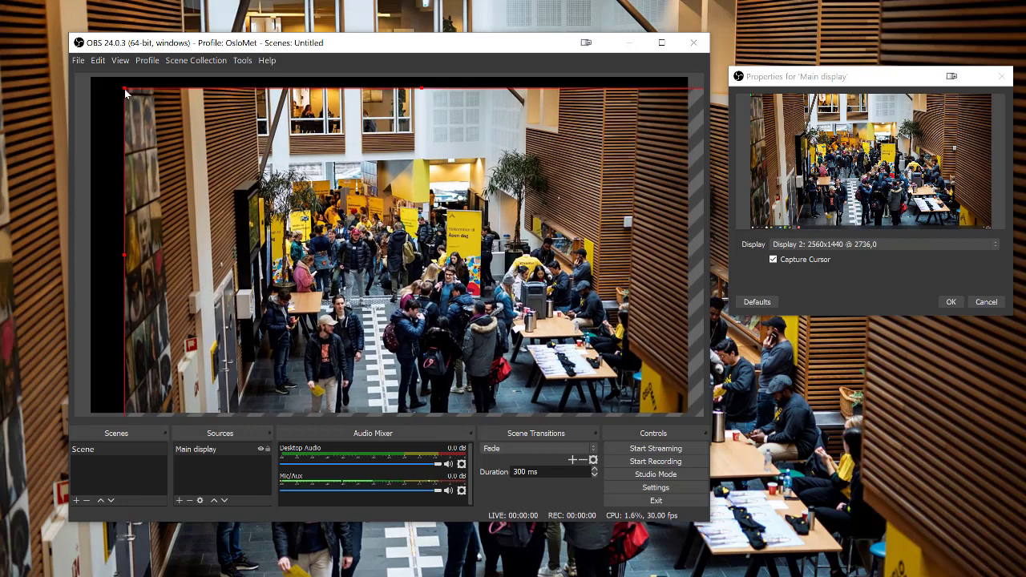
left_click_drag(333, 225, 113, 110)
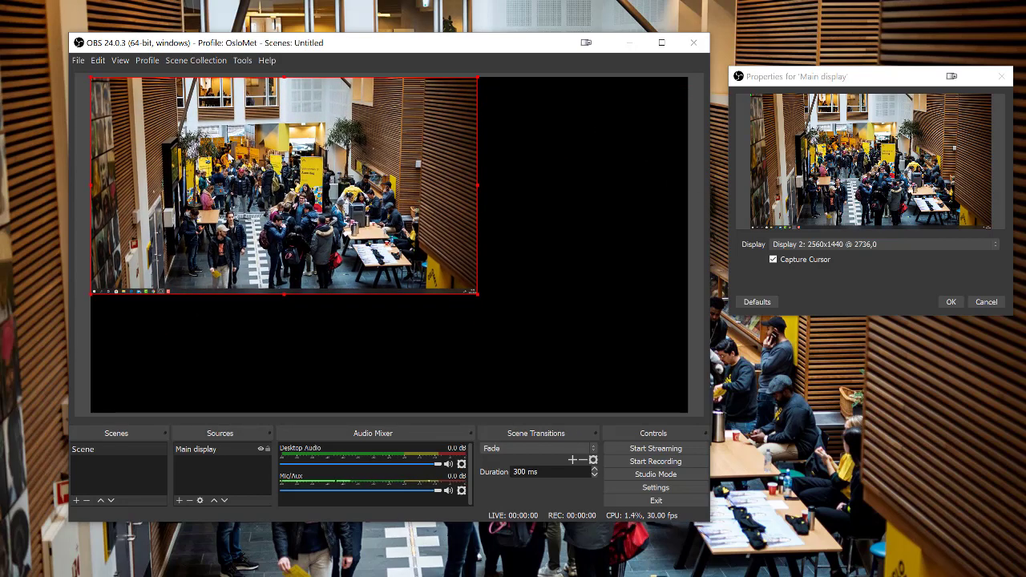
left_click_drag(478, 299, 305, 197)
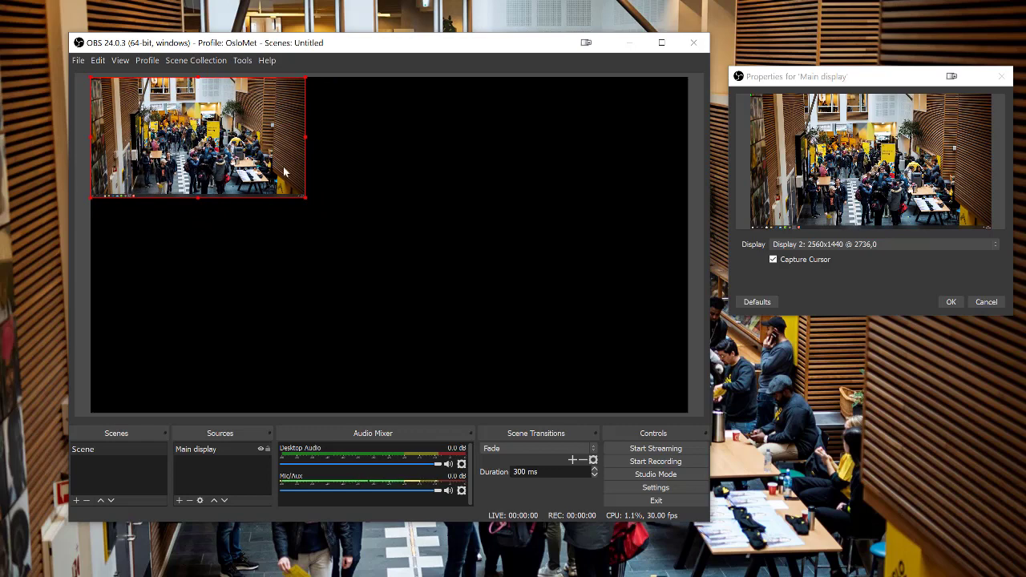
left_click_drag(307, 202, 318, 205)
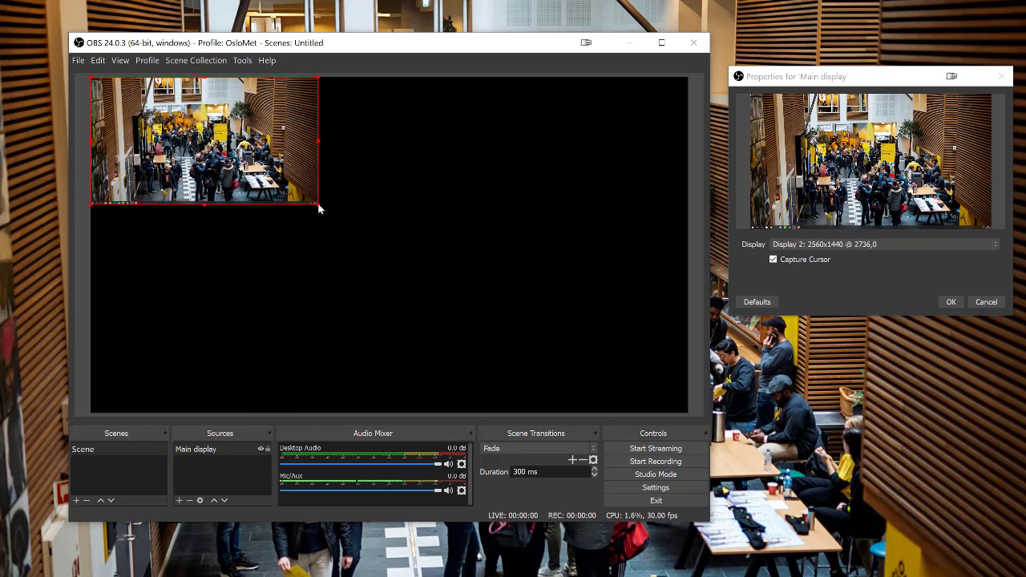
left_click(524, 284)
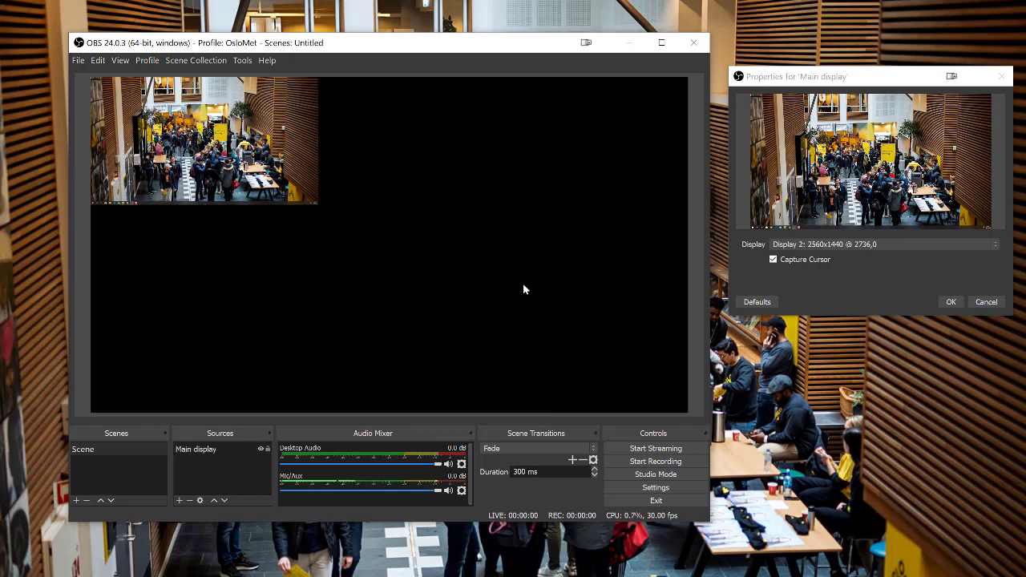
Add a new Video Capture Device source named "Whiteboard" and save the pending Main display property changes
left_click(180, 501)
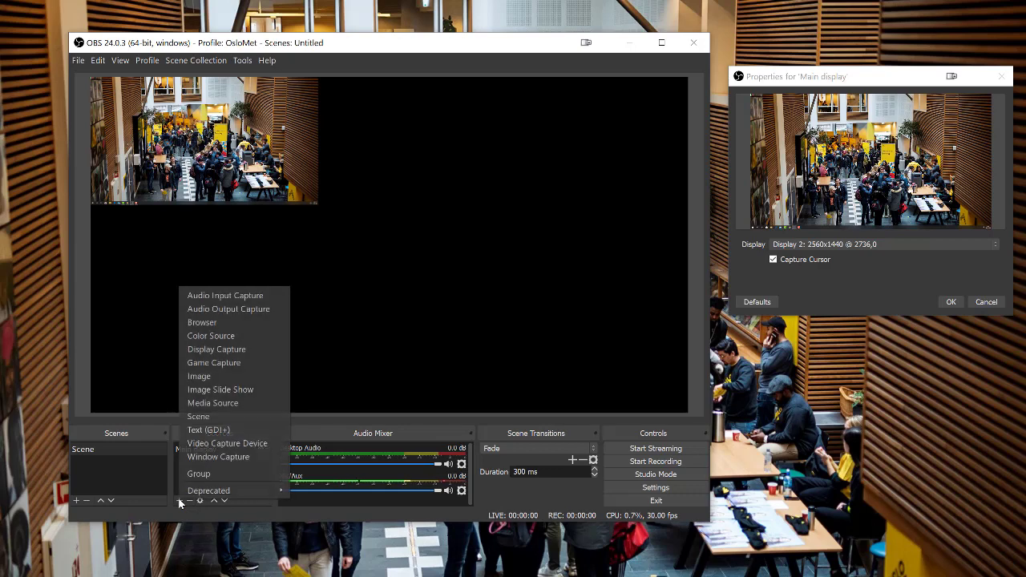
left_click(225, 444)
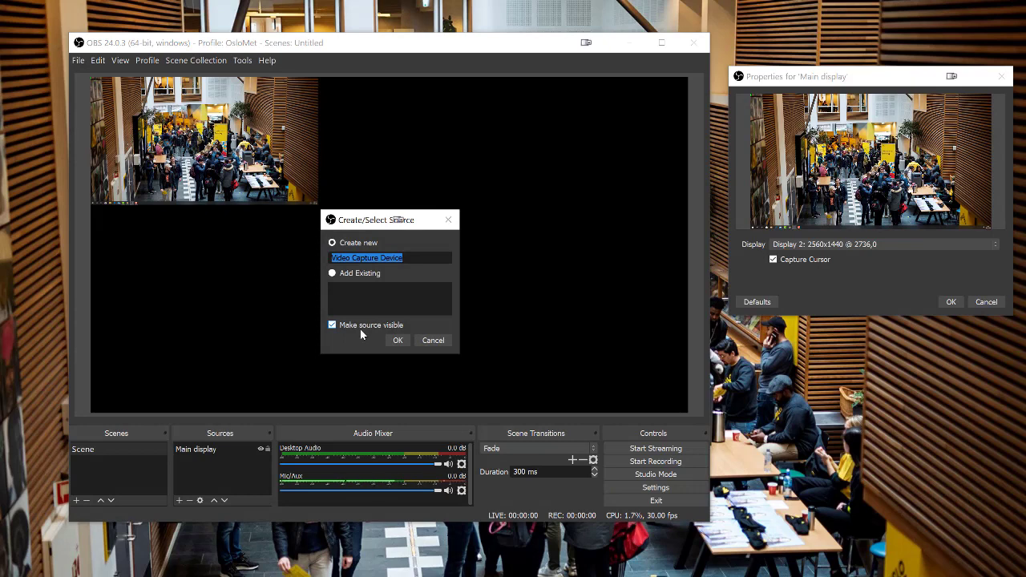
type("Whitebo")
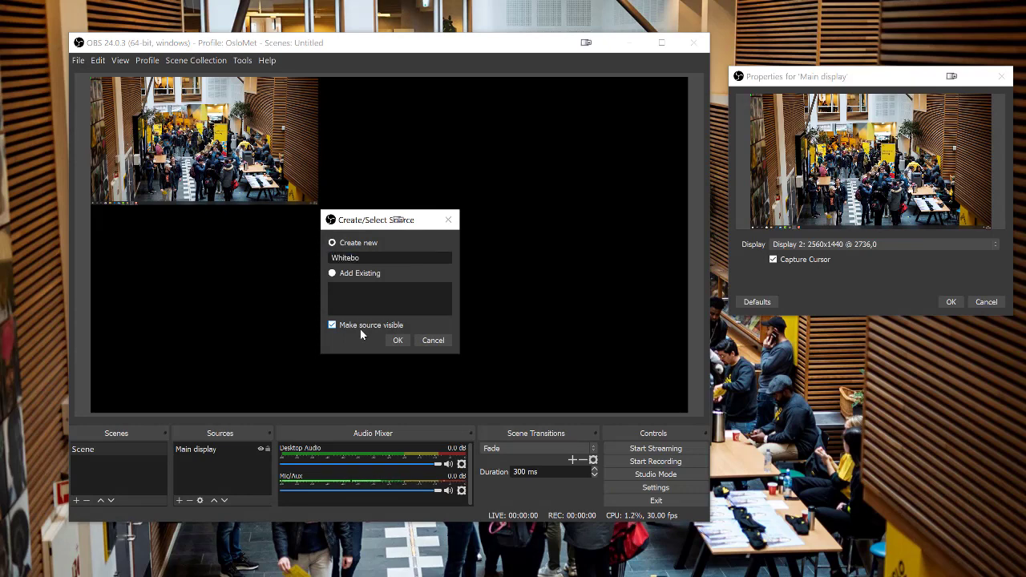
type("ard")
left_click(396, 341)
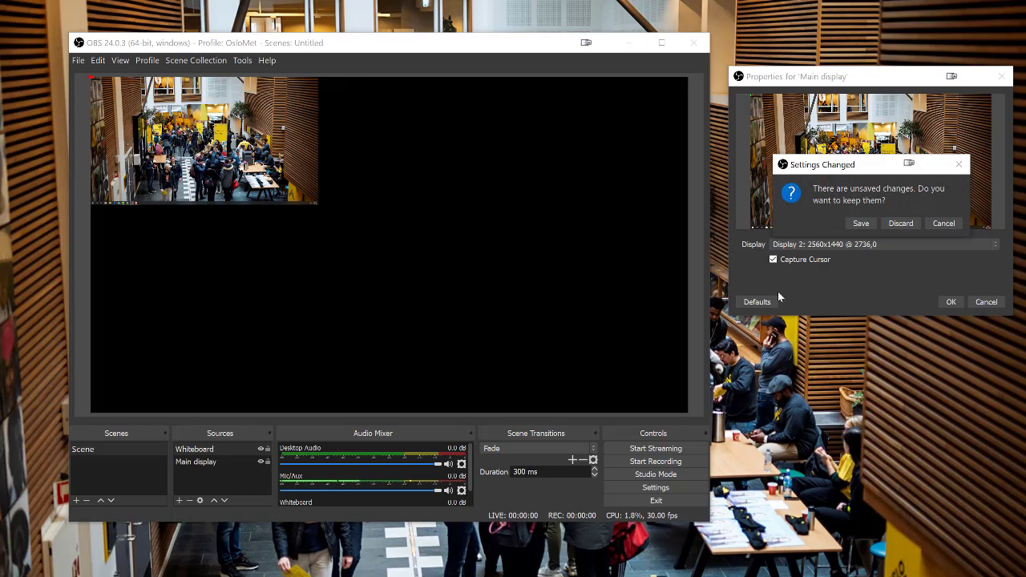
left_click(862, 224)
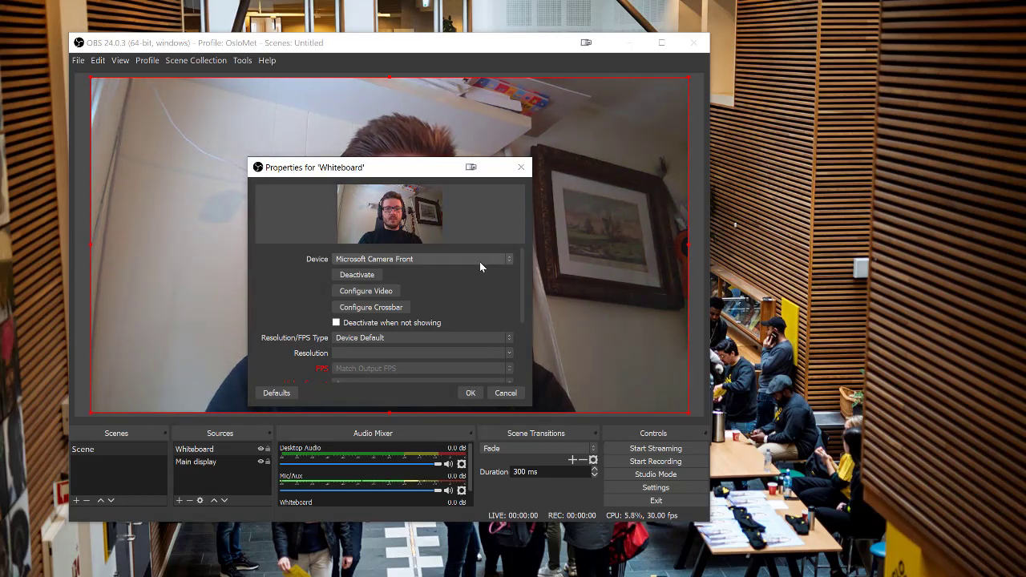
Set the Whiteboard source's device to the second B525 HD Webcam entry and accept its properties
left_click(481, 260)
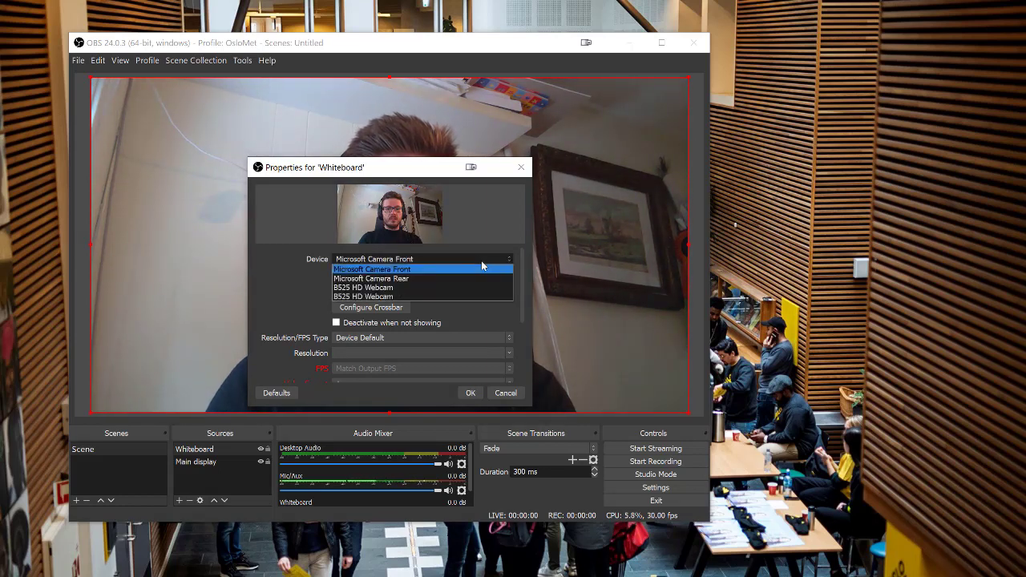
left_click(439, 296)
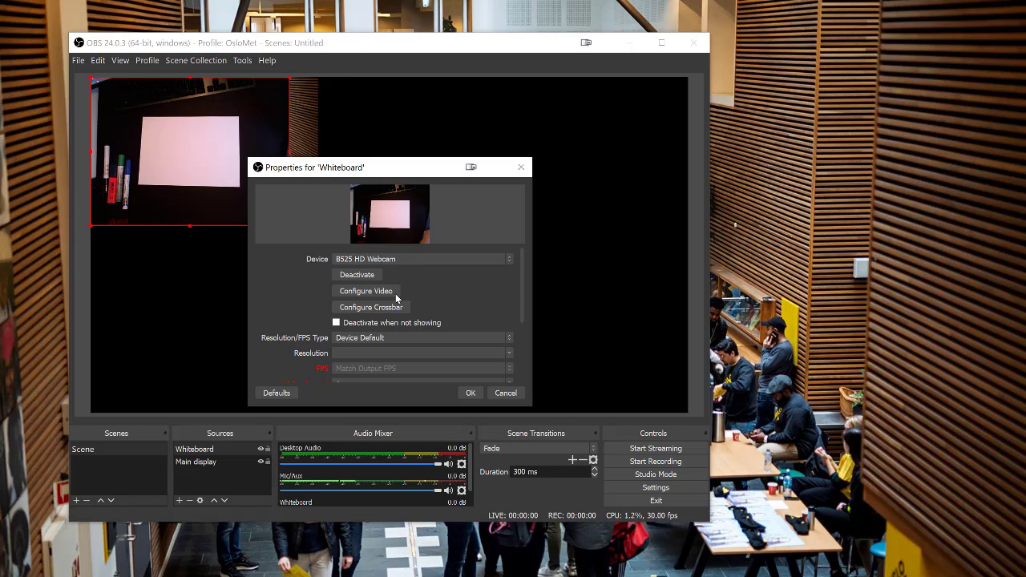
left_click(466, 396)
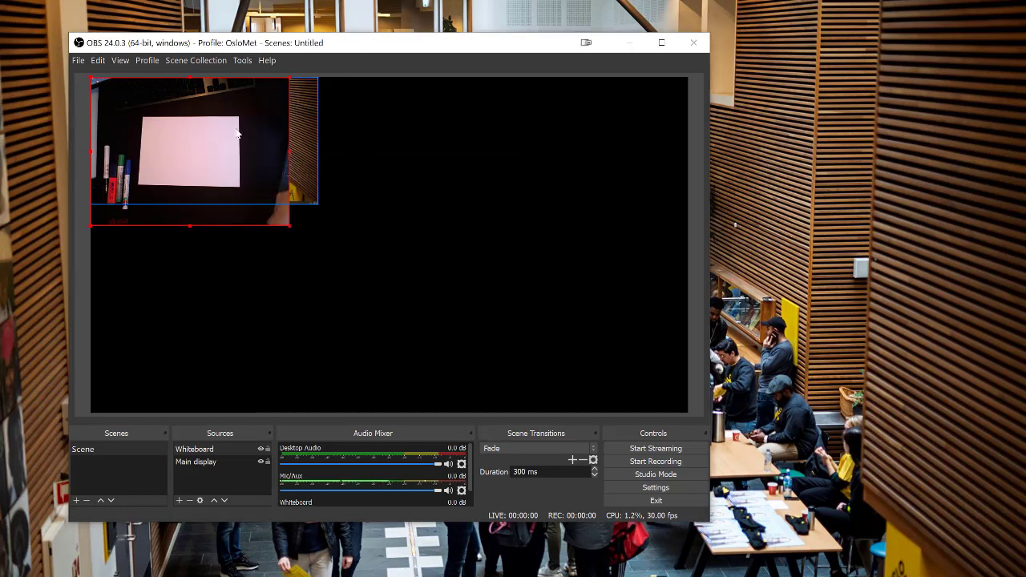
Move the Whiteboard video beside the Main display capture and enlarge it to over half the canvas width, fully inside the canvas
left_click_drag(232, 136, 484, 163)
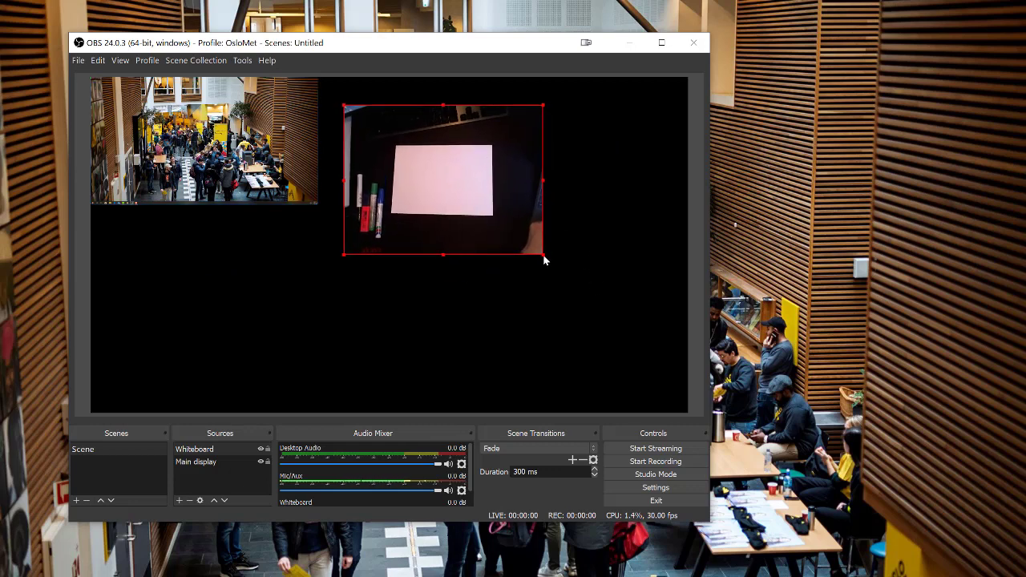
left_click_drag(542, 255, 671, 383)
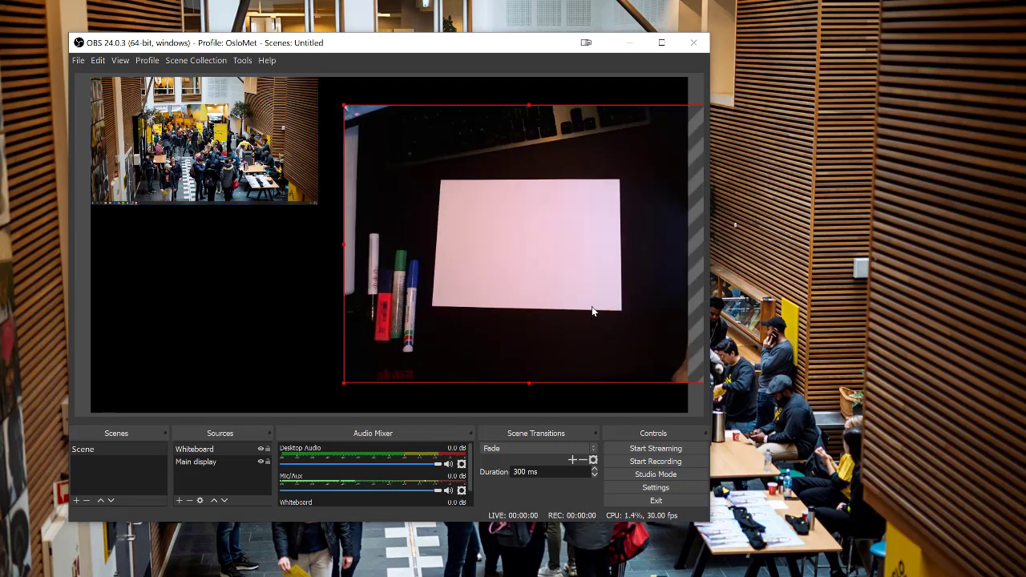
left_click_drag(591, 306, 524, 306)
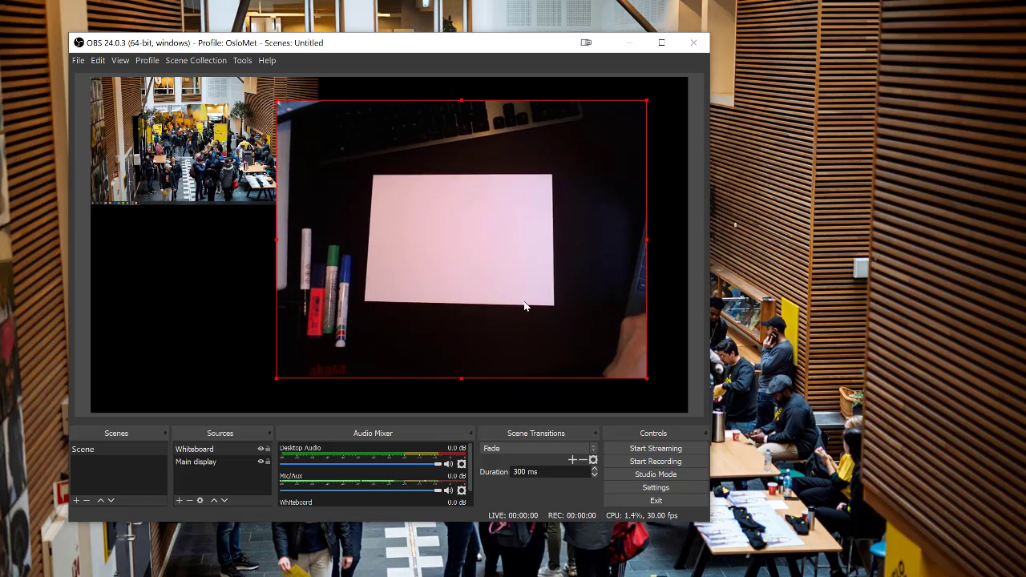
Set the Whiteboard webcam's camera zoom to 2 in its video configuration, then apply and accept the properties
right_click(486, 222)
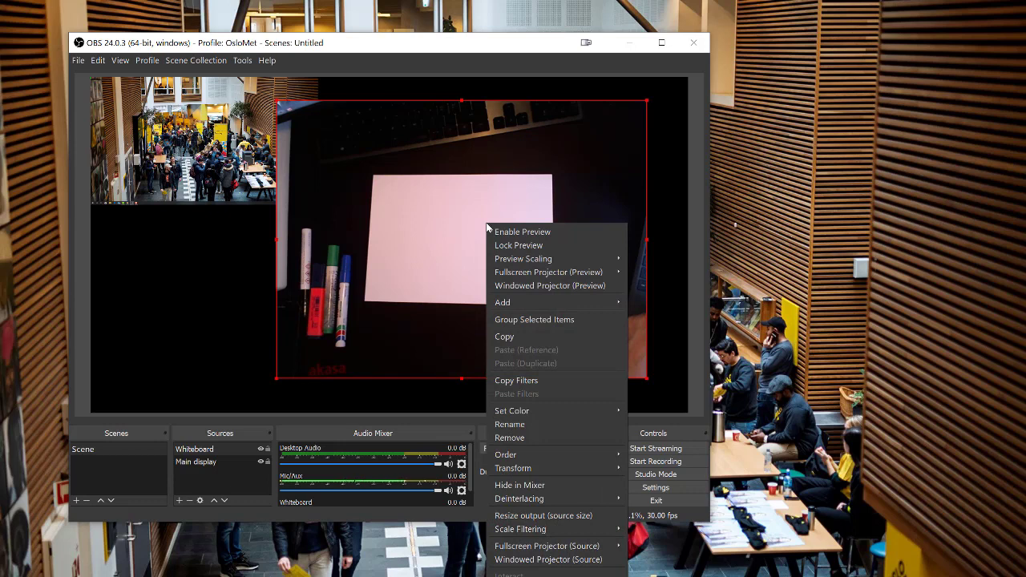
left_click(420, 223)
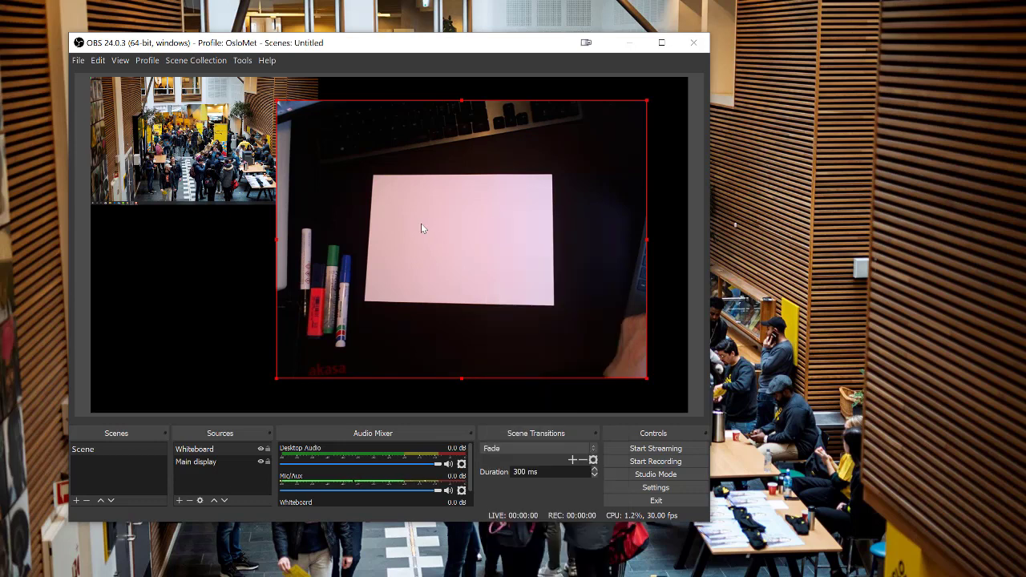
left_click(200, 501)
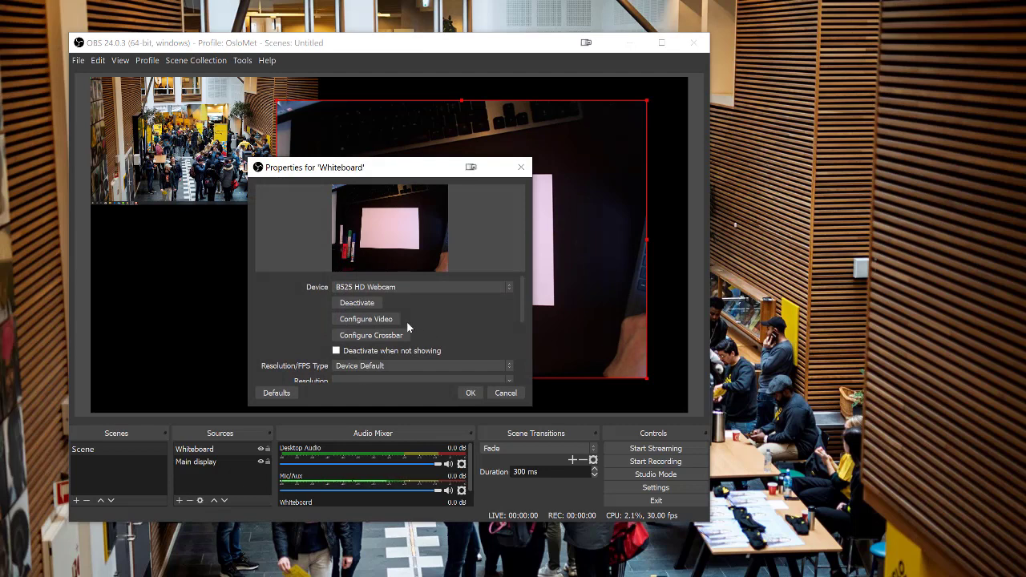
left_click(383, 320)
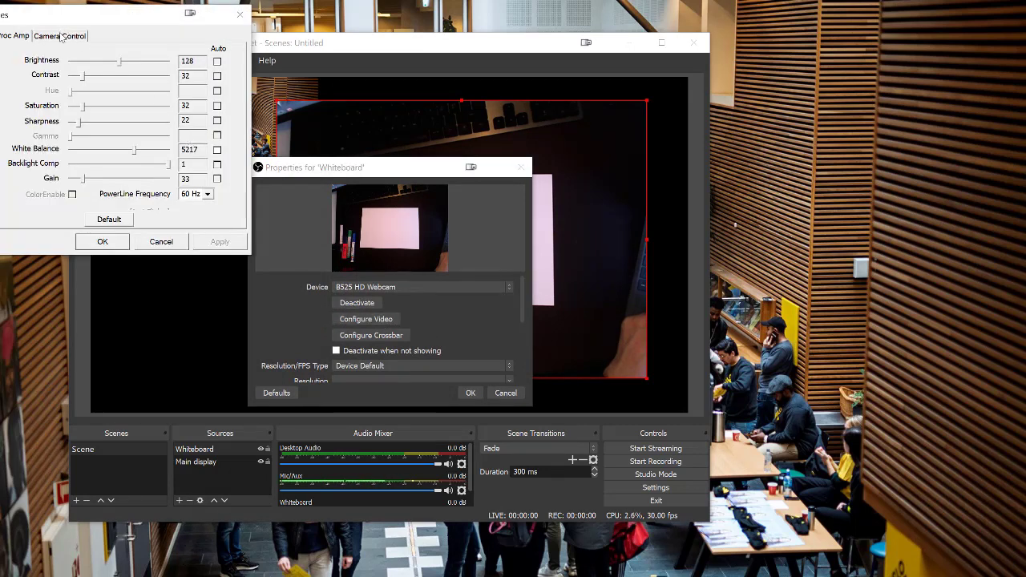
left_click(61, 36)
left_click(64, 69)
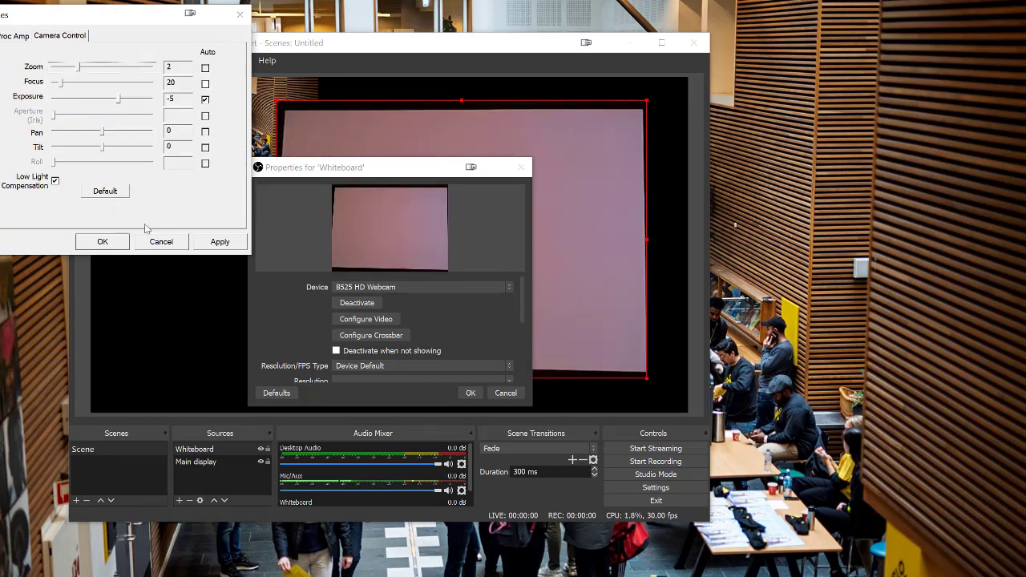
left_click(205, 242)
left_click(103, 241)
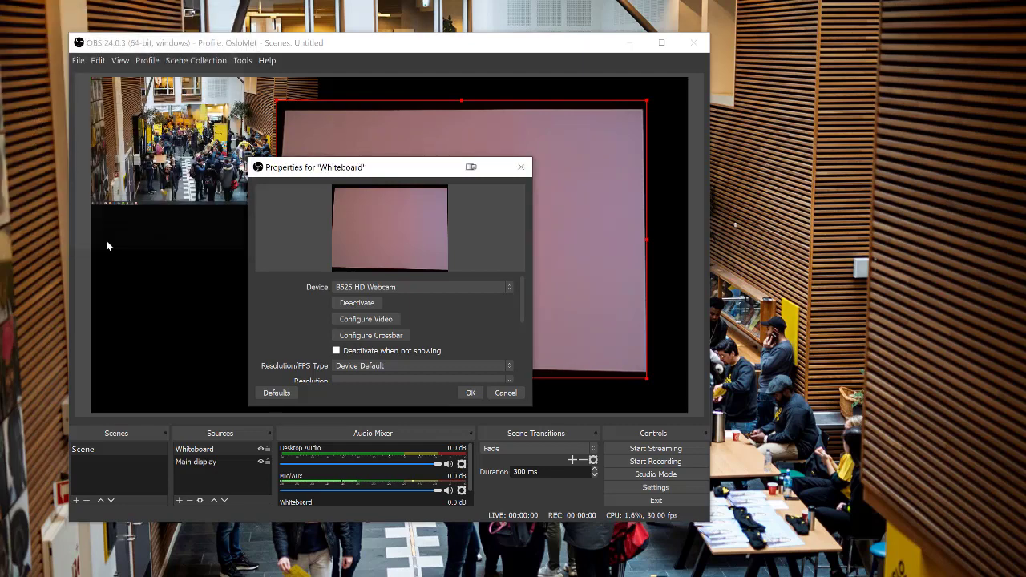
left_click(470, 394)
Snap the Whiteboard video to the canvas's lower-right corner beside the Main display capture and deselect it
left_click_drag(493, 251, 532, 284)
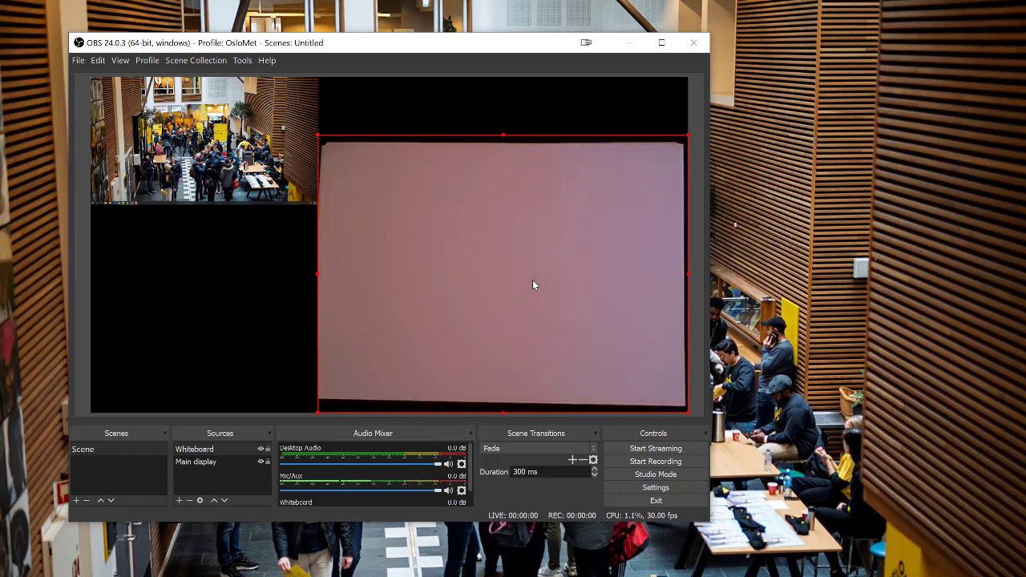
left_click(214, 321)
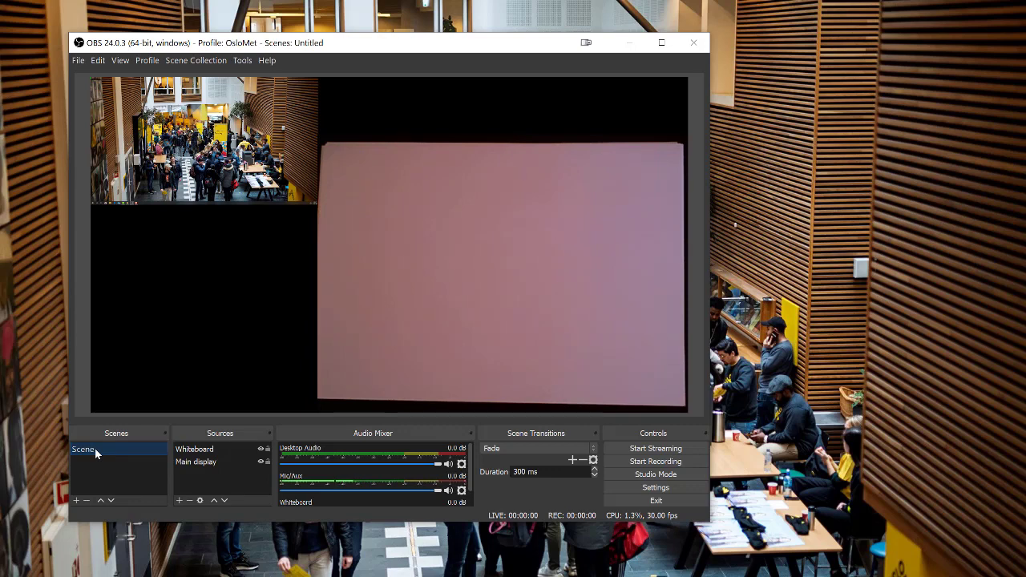
Add a new scene named "Mostly video"
left_click(77, 501)
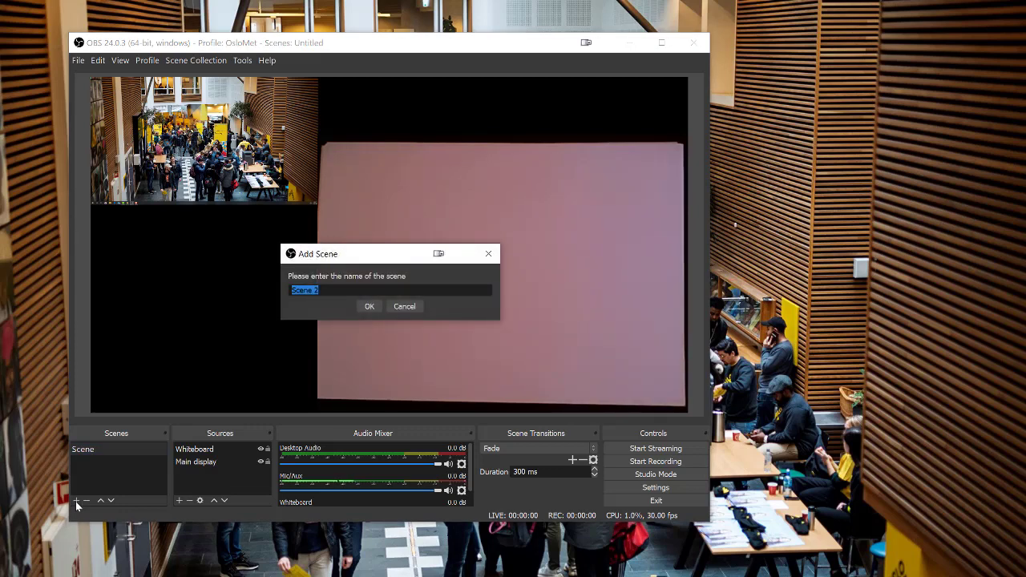
type("Mostly video")
left_click(368, 307)
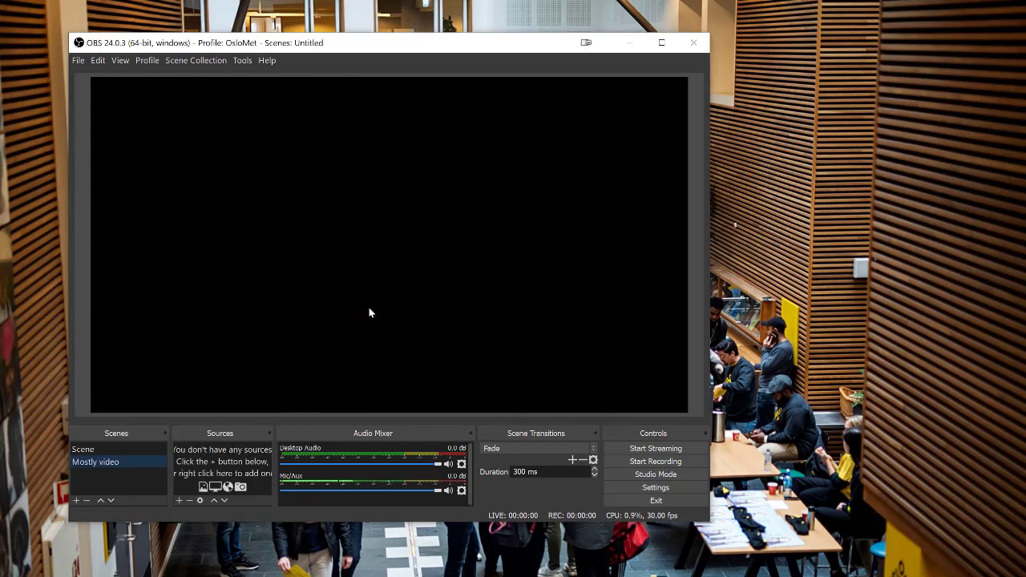
Add the existing Whiteboard video capture device as a visible source in the "Mostly video" scene
left_click(178, 500)
left_click(236, 443)
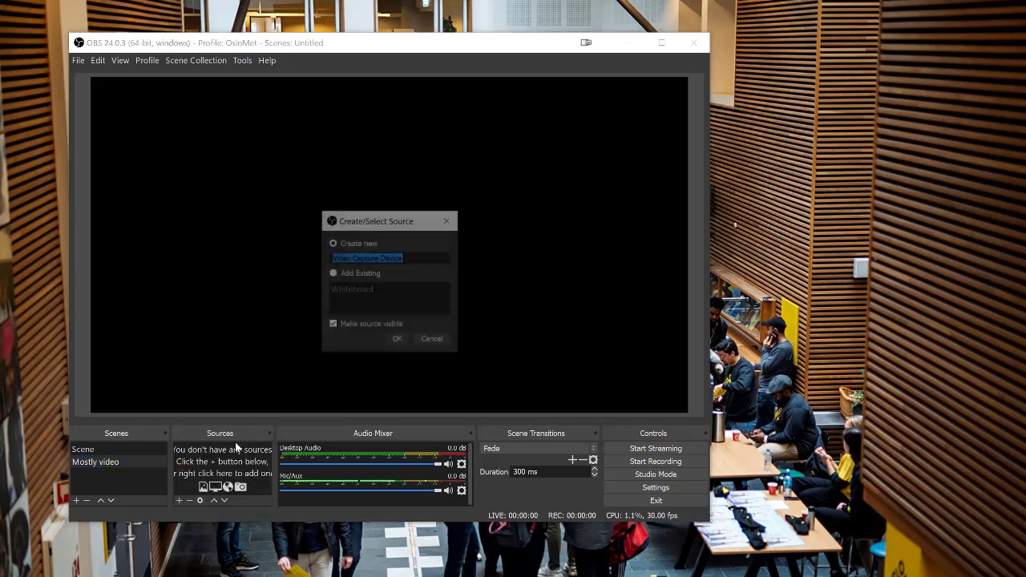
left_click(333, 273)
left_click(381, 290)
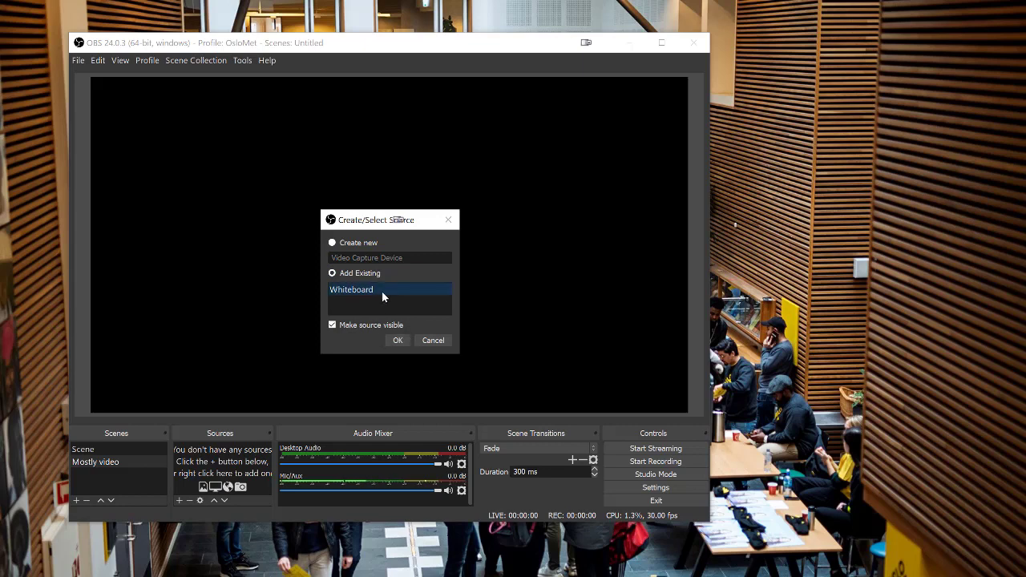
left_click(396, 340)
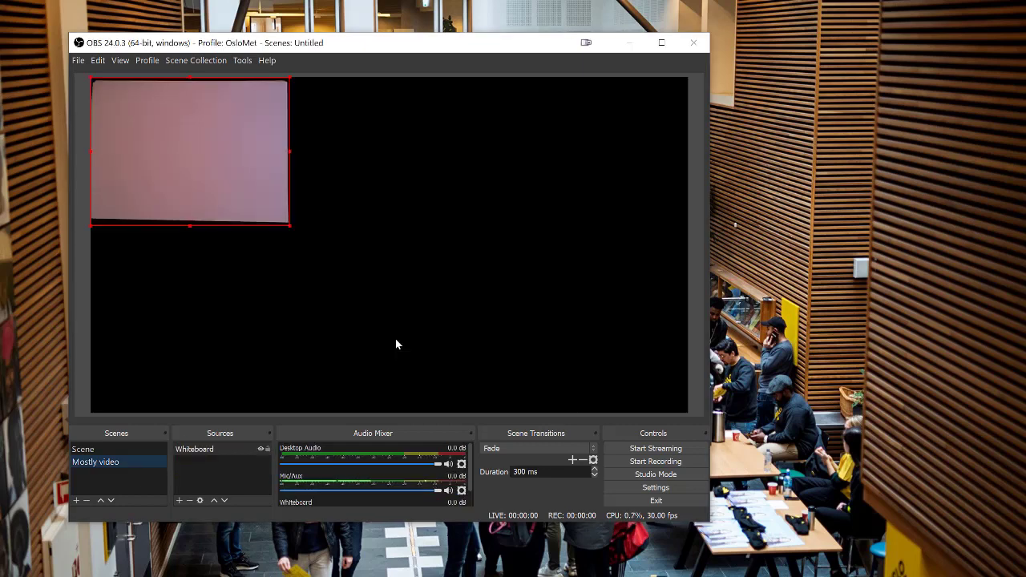
Add the existing Main display capture as a visible source in the "Mostly video" scene
left_click(178, 500)
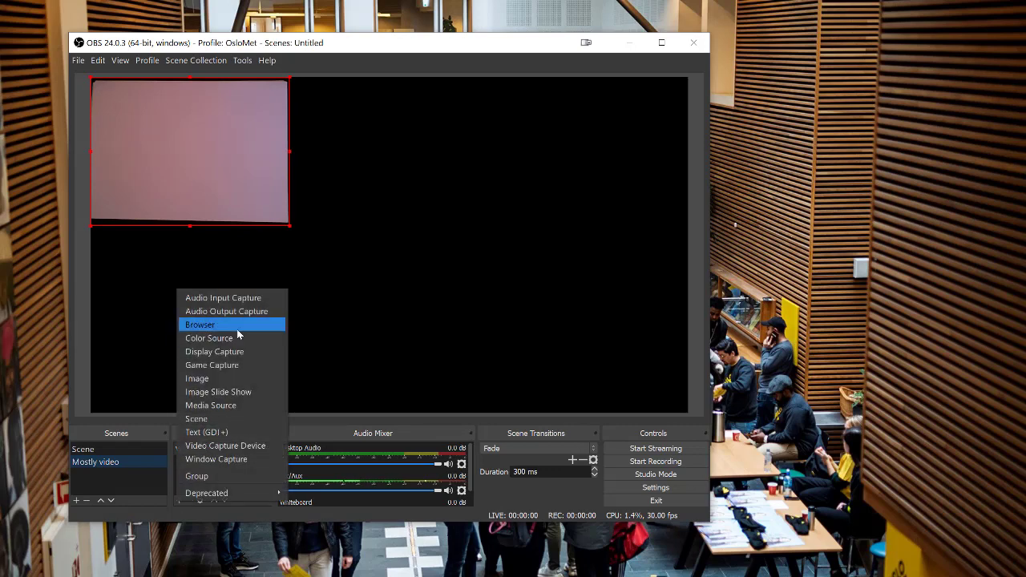
left_click(231, 354)
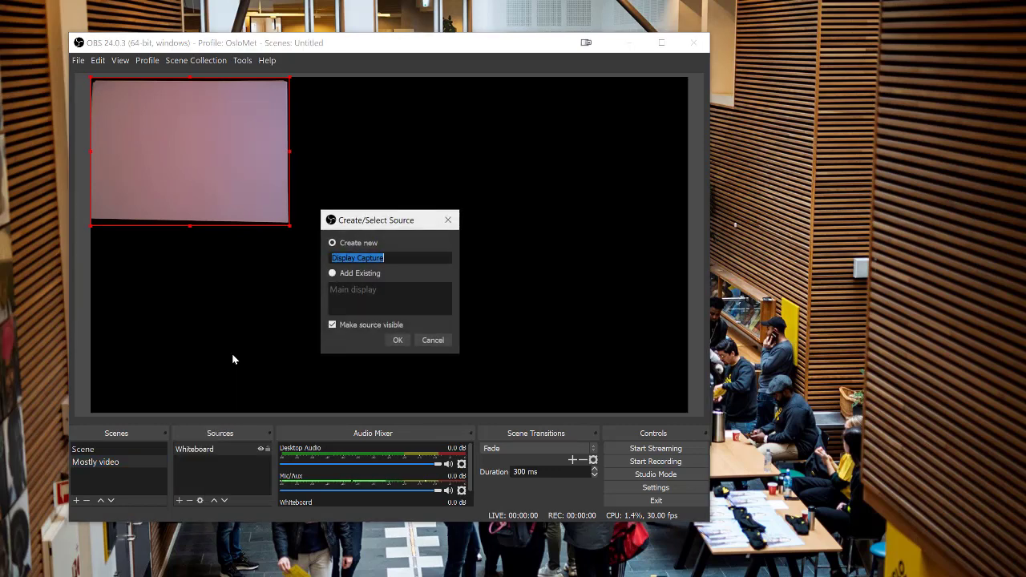
left_click(349, 275)
left_click(349, 292)
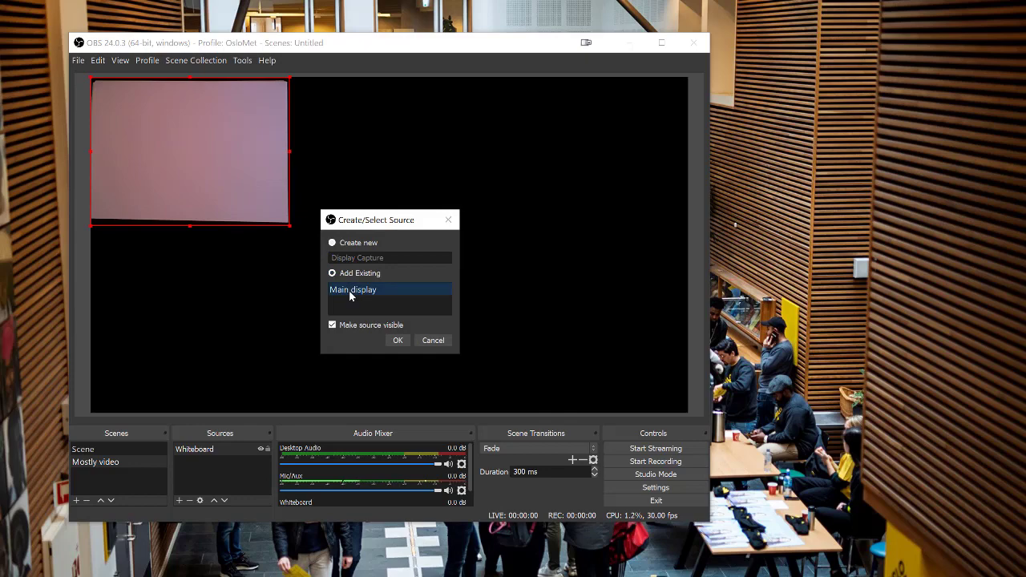
left_click(398, 340)
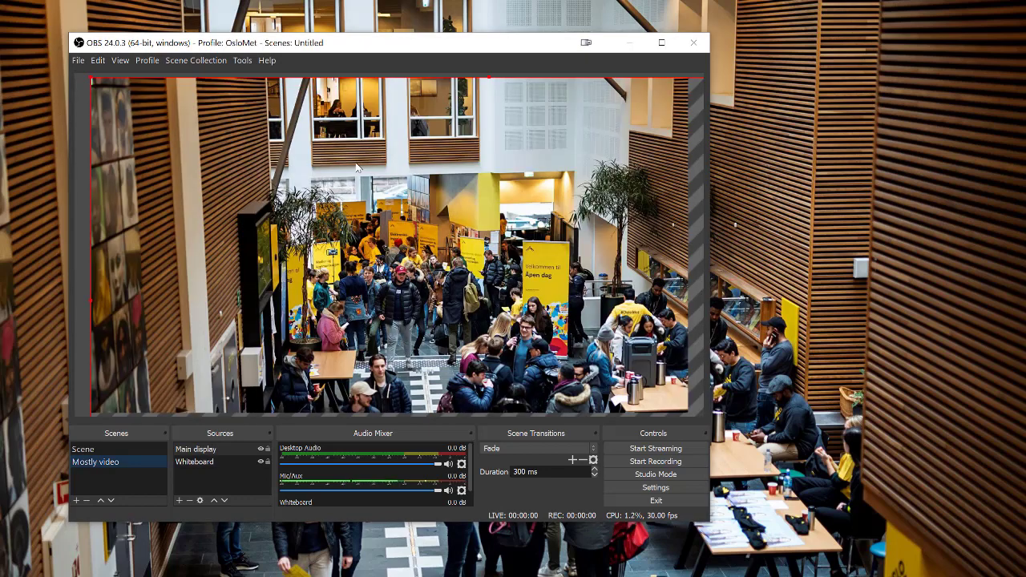
Shrink the Main display capture to about 70% of the canvas width and snap the Whiteboard video to the canvas's lower-right corner
left_click_drag(355, 165, 433, 205)
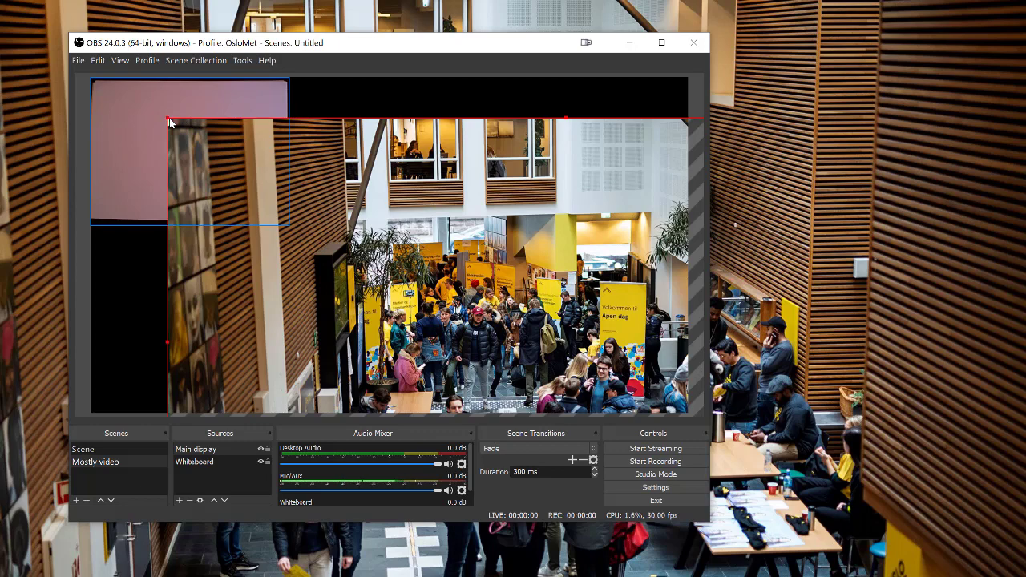
left_click_drag(169, 122, 540, 328)
left_click_drag(609, 367, 206, 166)
left_click_drag(188, 101, 588, 284)
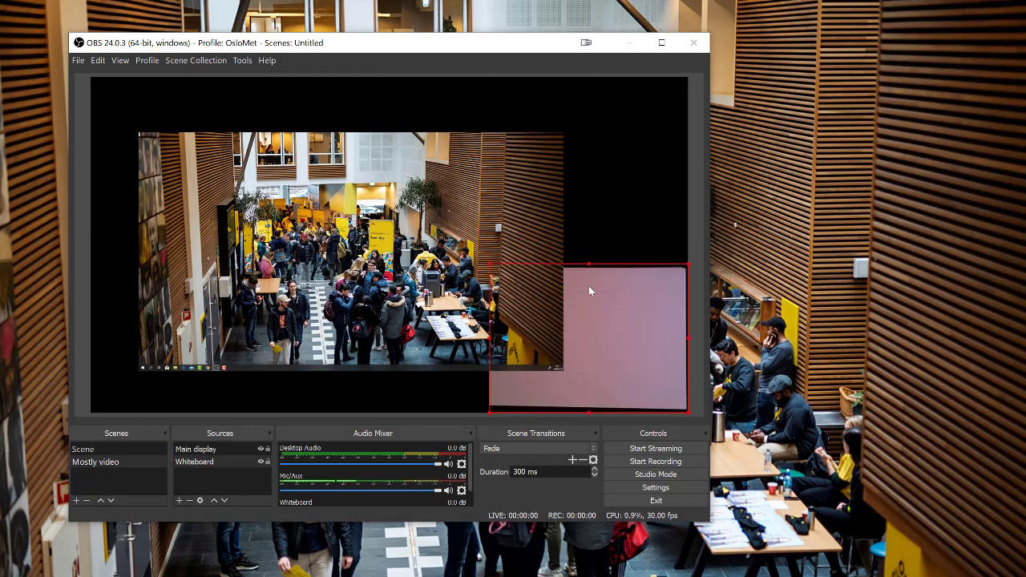
Shrink the Main display capture to just under two thirds of the canvas width, clear of the Whiteboard video, and snap it to the canvas's upper-left corner
left_click_drag(381, 231, 330, 174)
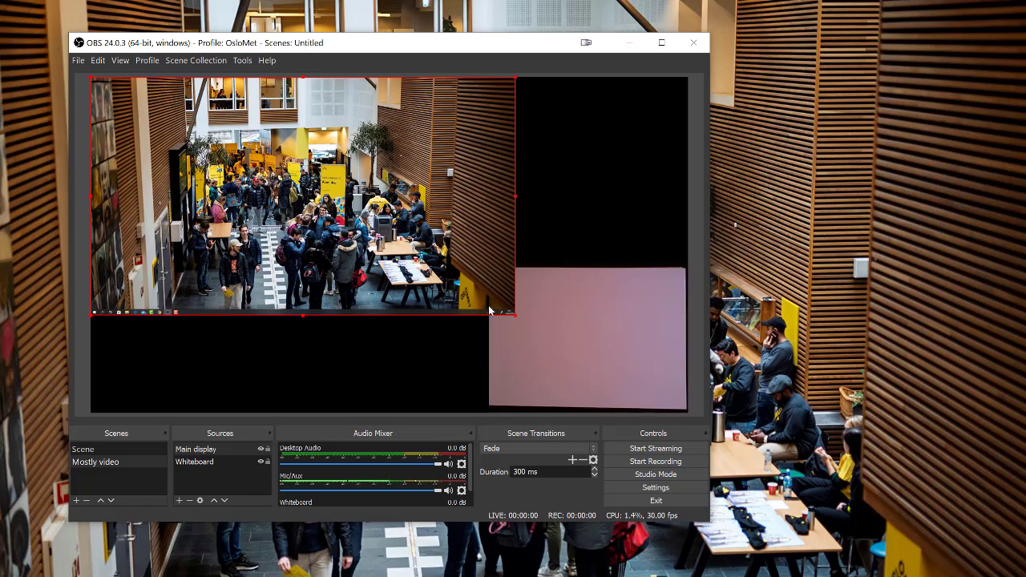
left_click_drag(514, 312, 492, 298)
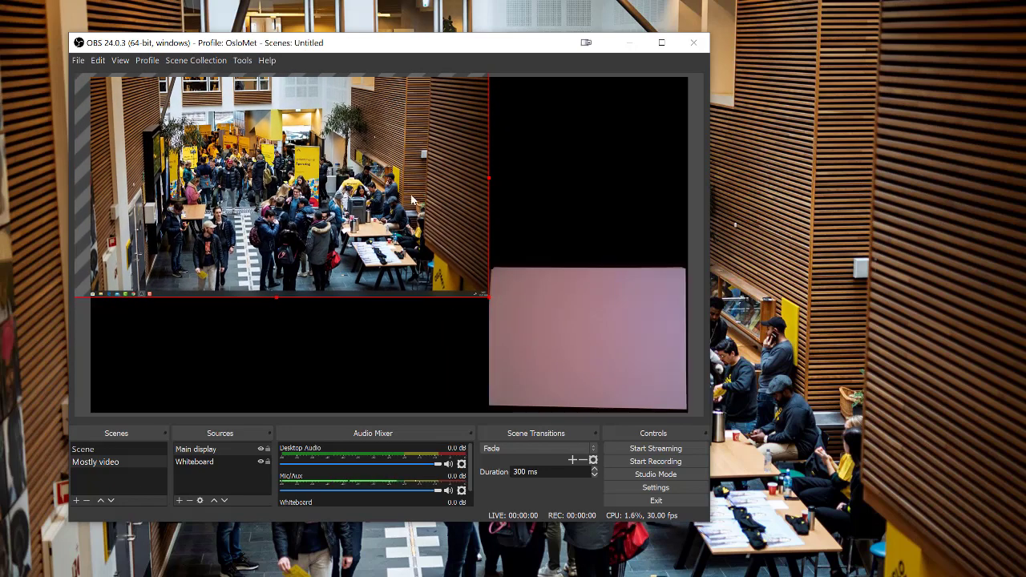
left_click_drag(412, 200, 440, 221)
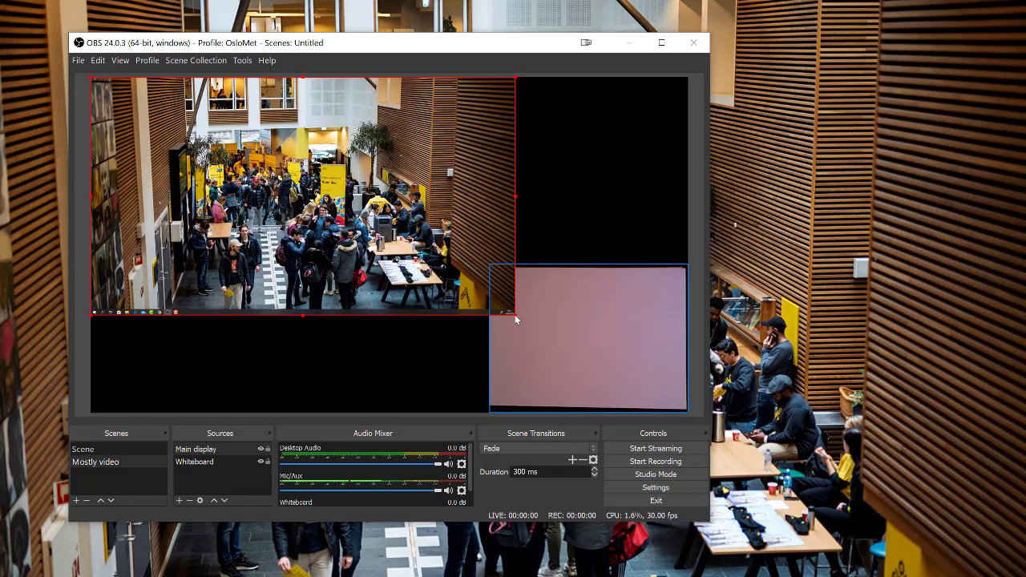
left_click_drag(342, 178, 363, 190)
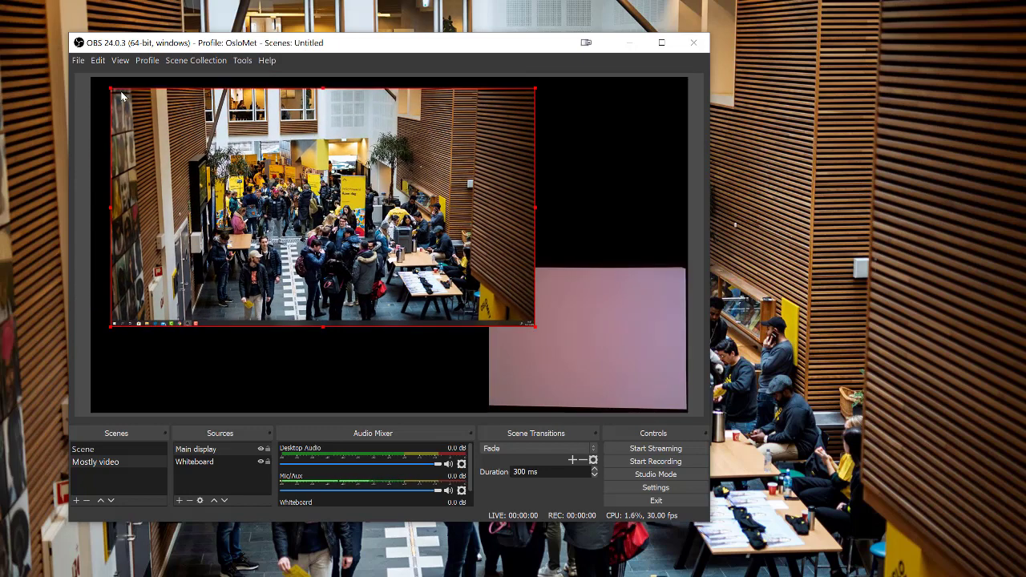
left_click_drag(110, 90, 154, 114)
left_click_drag(216, 158, 154, 125)
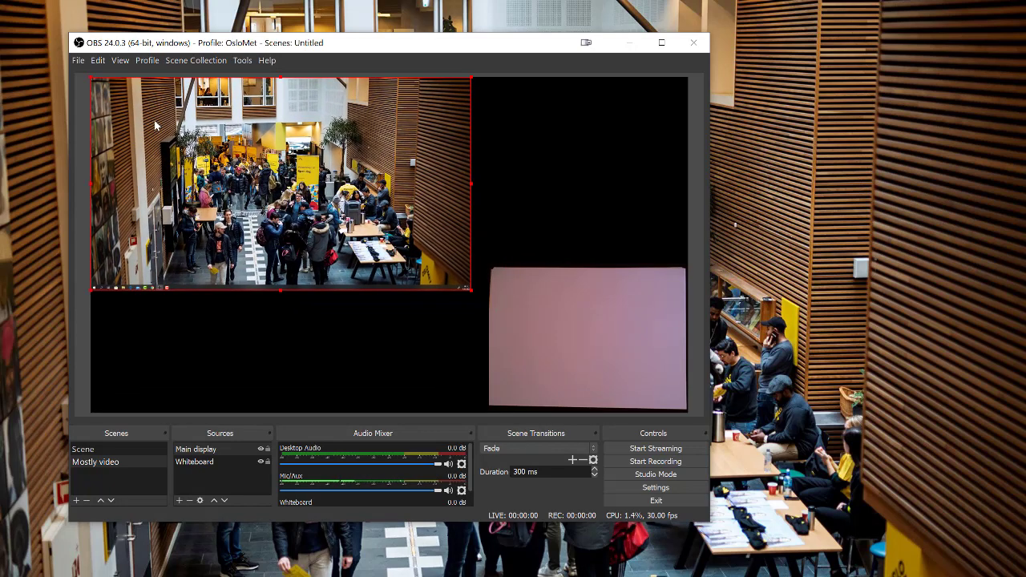
left_click(256, 320)
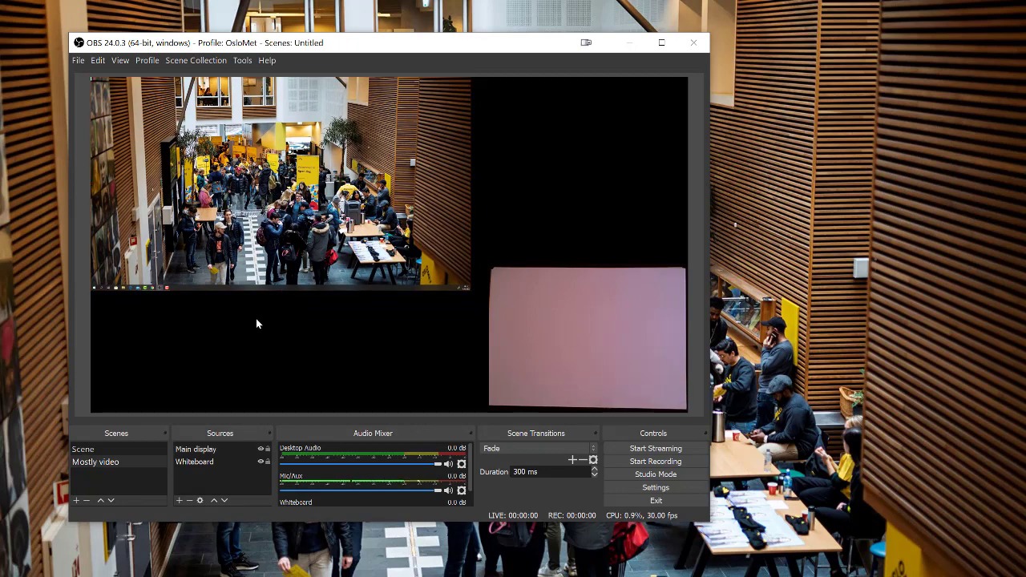
Preview switching between "Scene" and "Mostly video", and set the scene transition to Cut
left_click(103, 447)
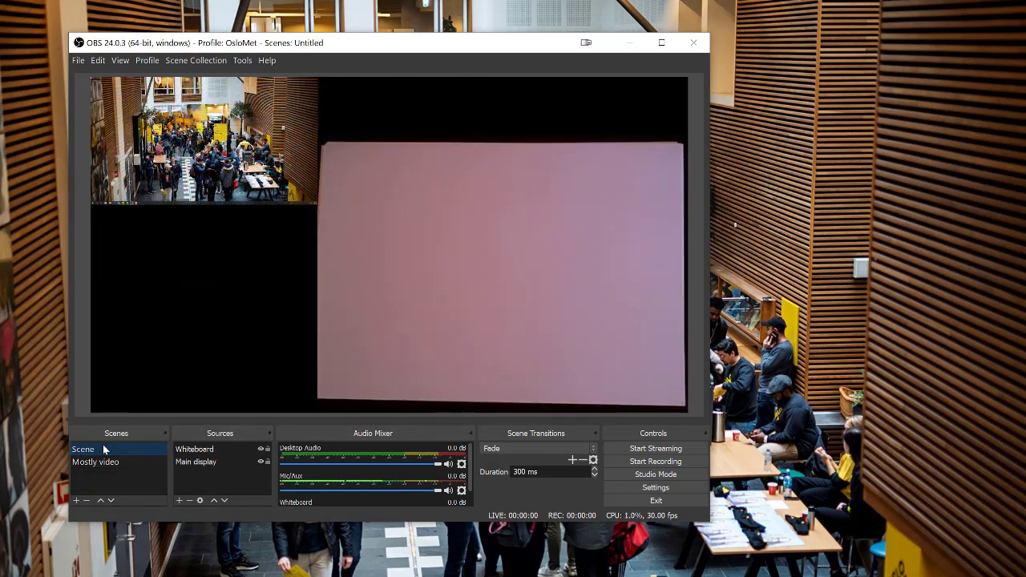
left_click(104, 461)
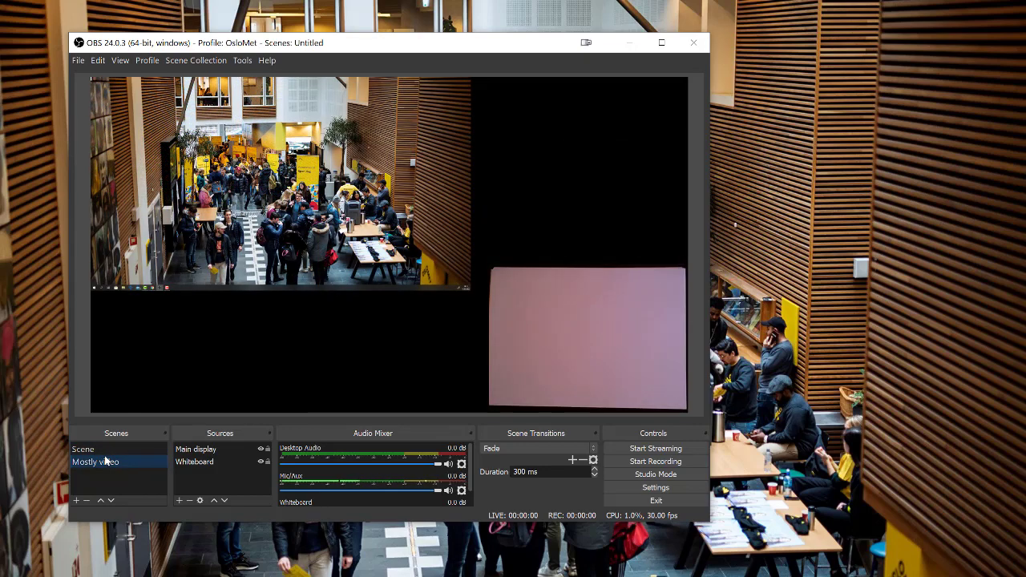
left_click(532, 448)
left_click(527, 460)
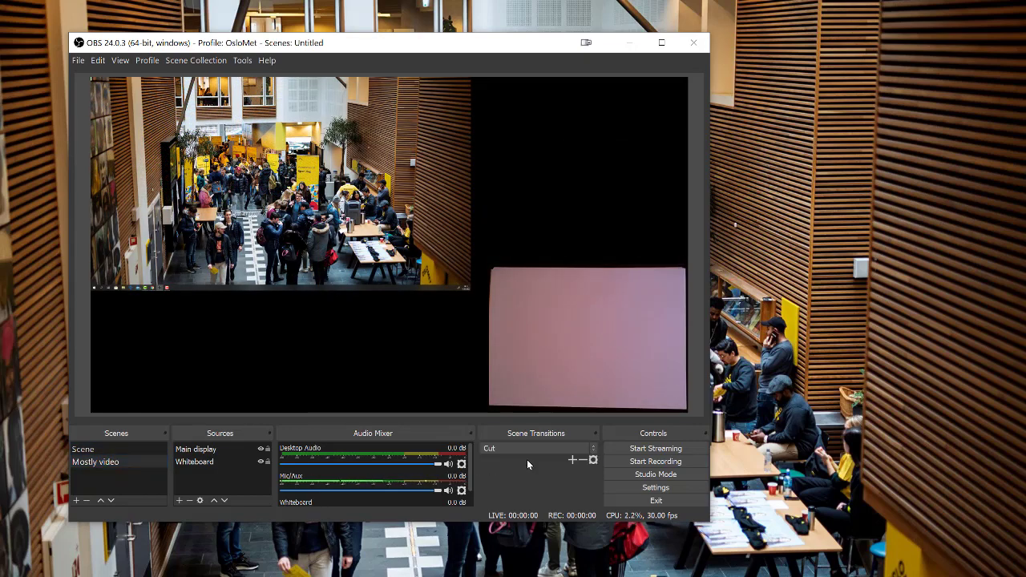
Test the Cut transition by switching back and forth between "Scene" and "Mostly video"
left_click(132, 448)
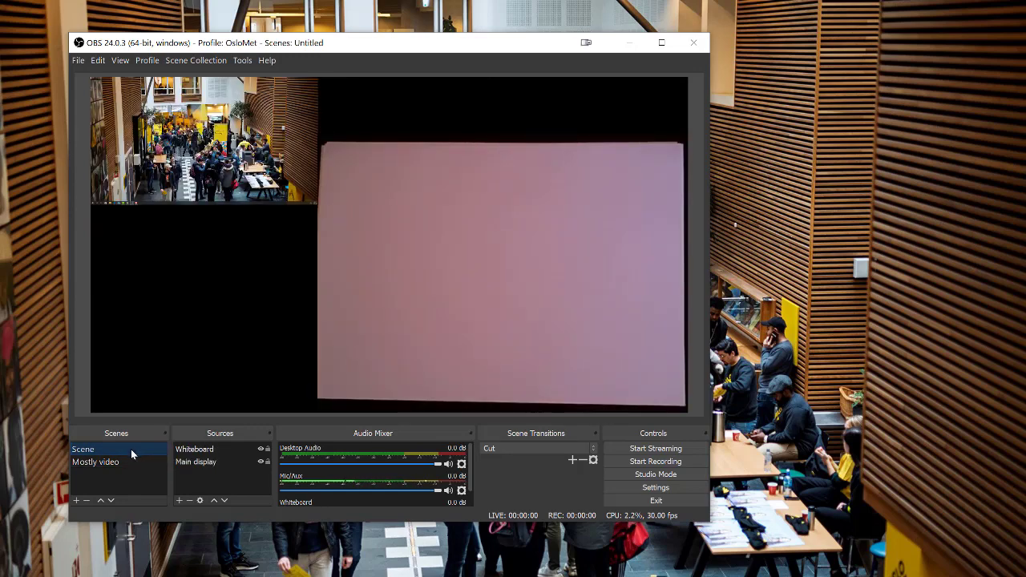
left_click(122, 462)
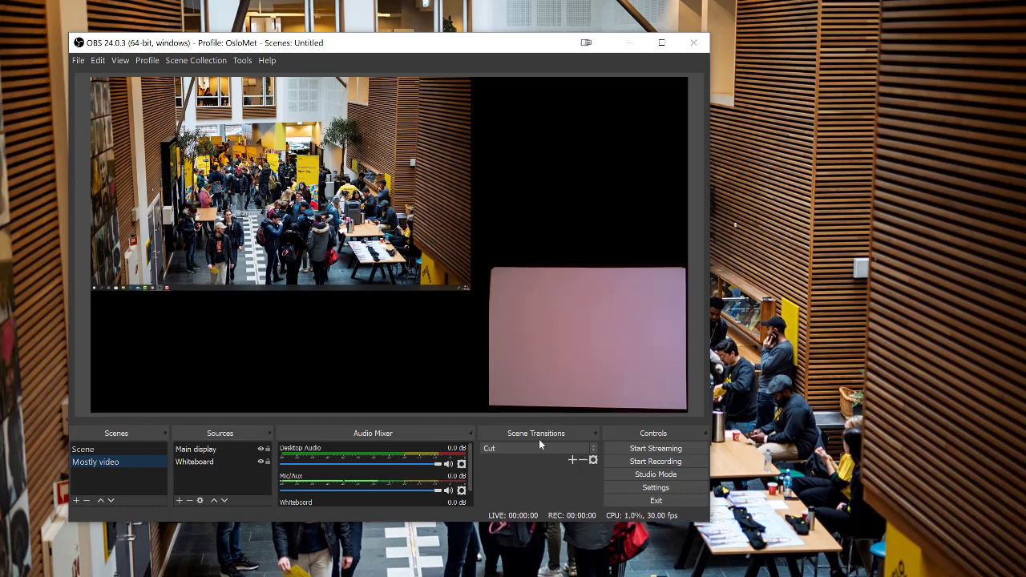
left_click(111, 449)
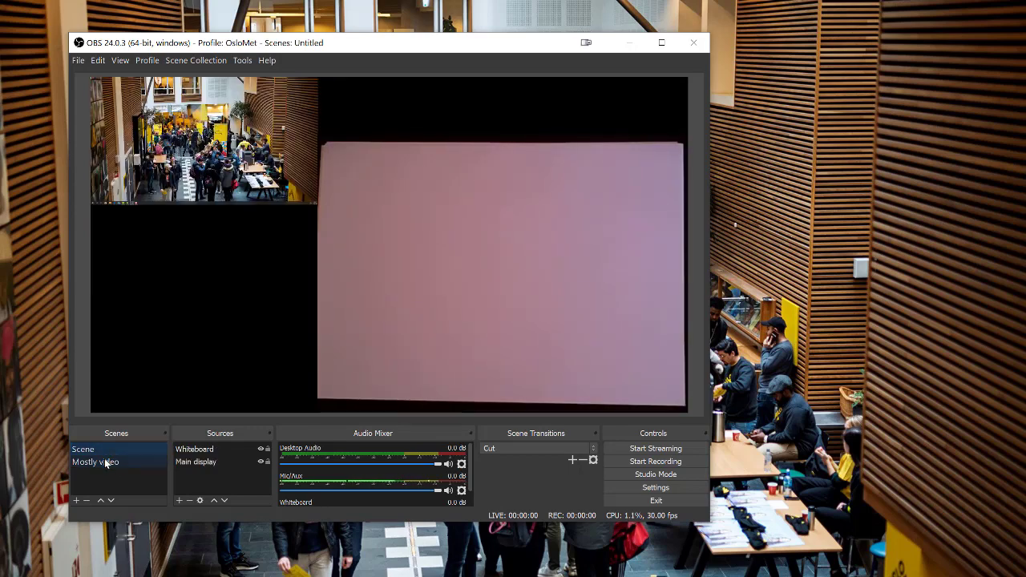
left_click(102, 462)
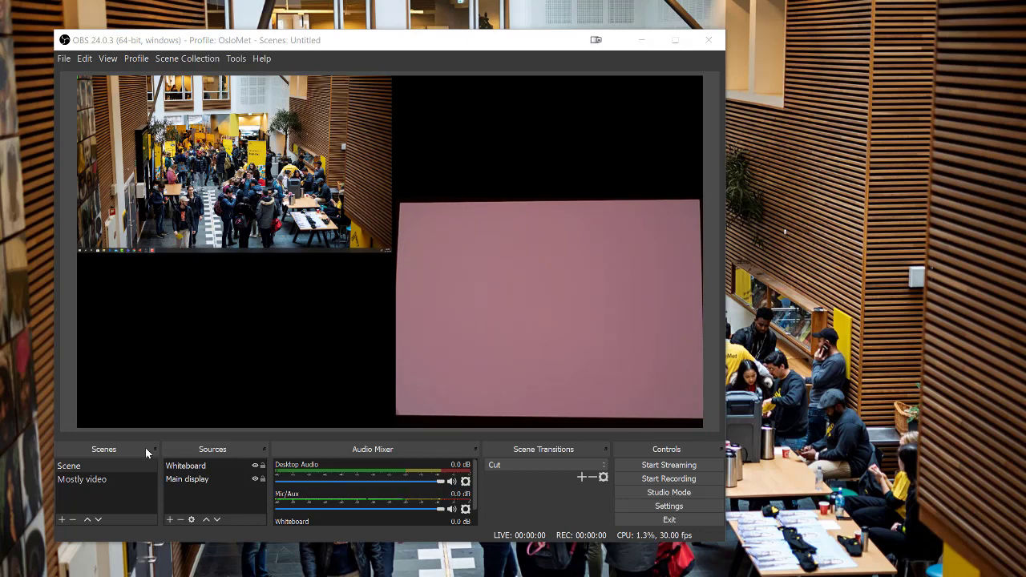
Rename the scene "Scene" as "mostly whiteboard"
right_click(109, 465)
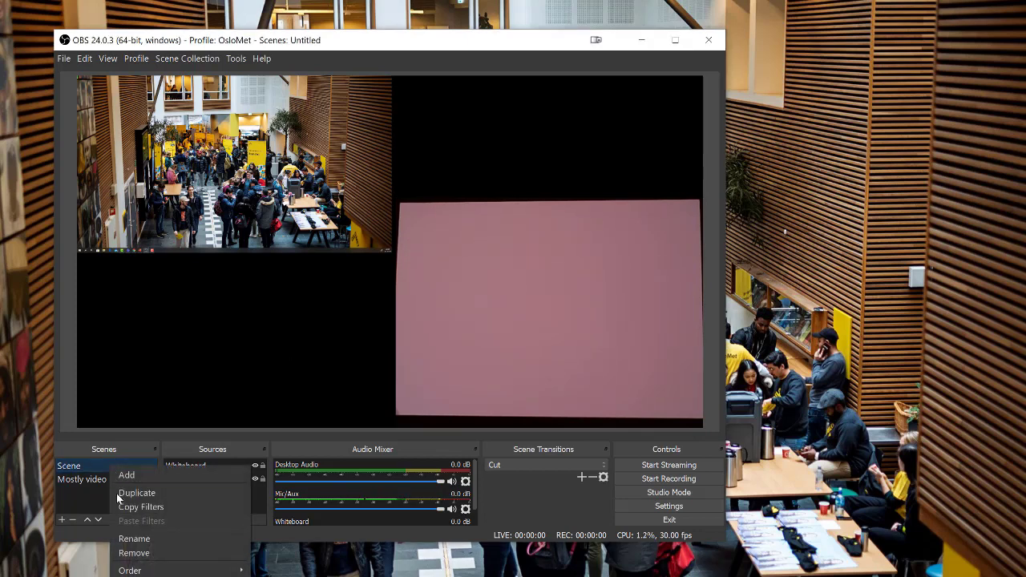
left_click(124, 538)
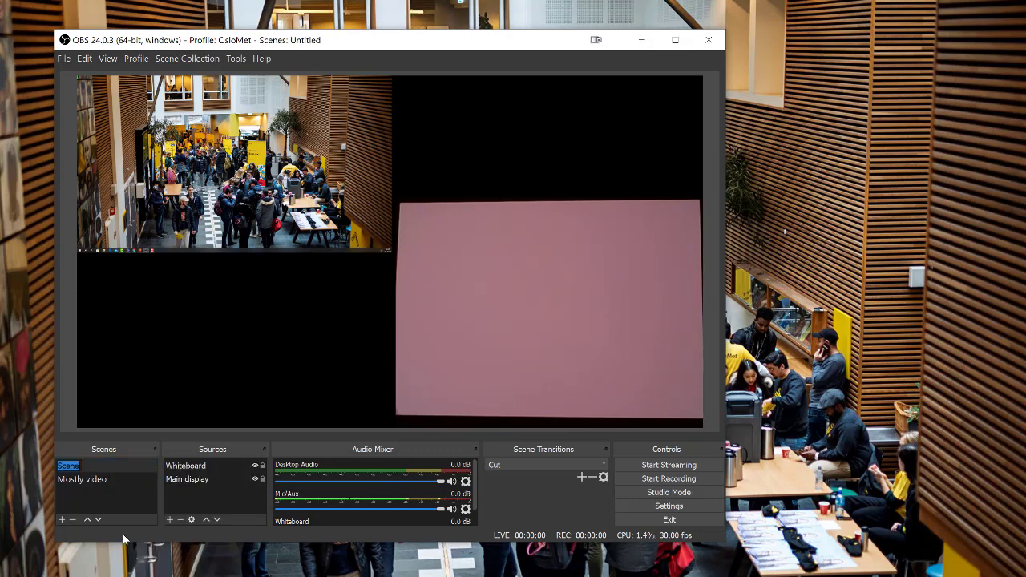
type("mostlyw")
key("BackSpace")
type("whiteboard")
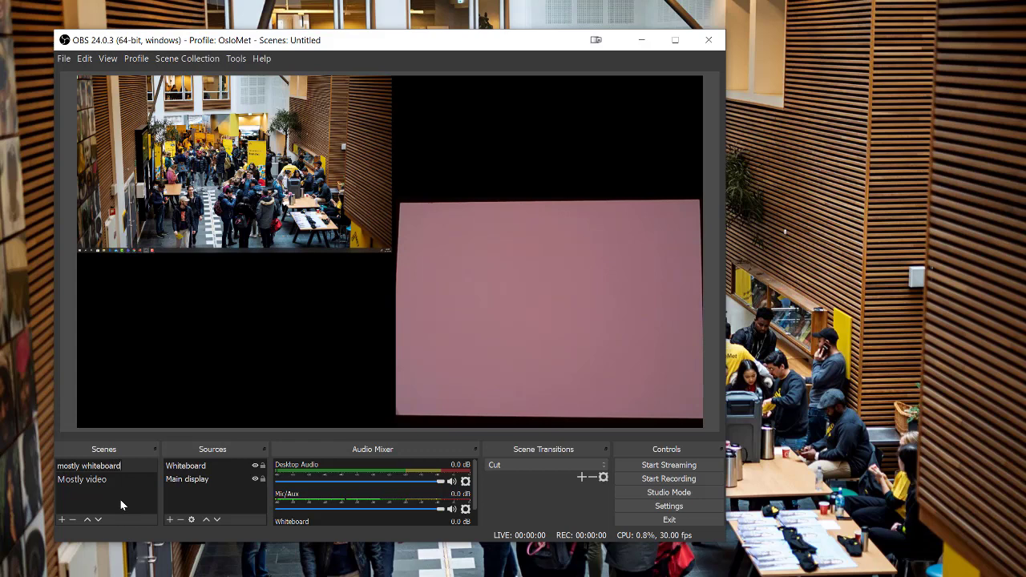
key("Return")
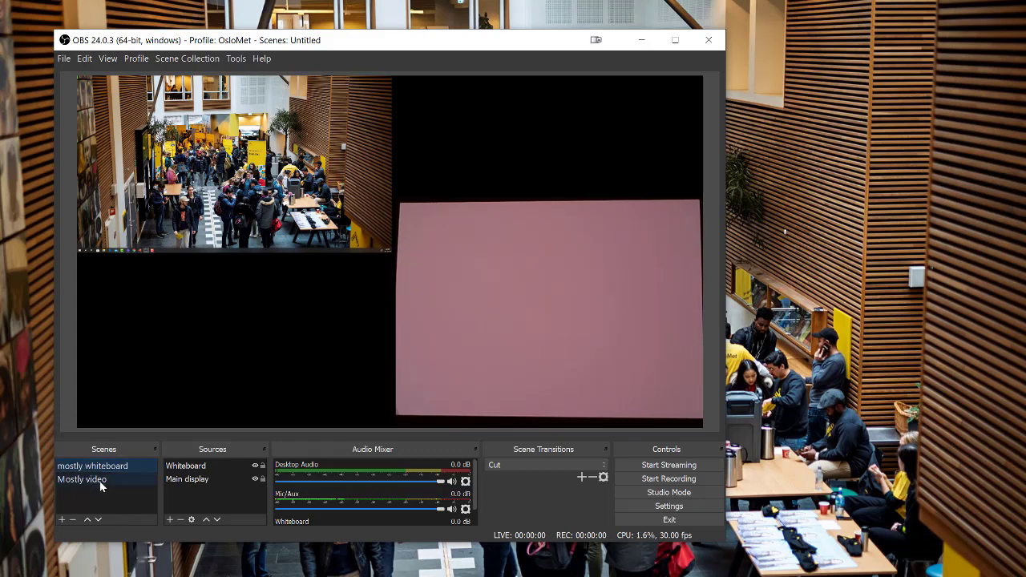
Duplicate the "Mostly video" scene under the name "video and face"
left_click(101, 480)
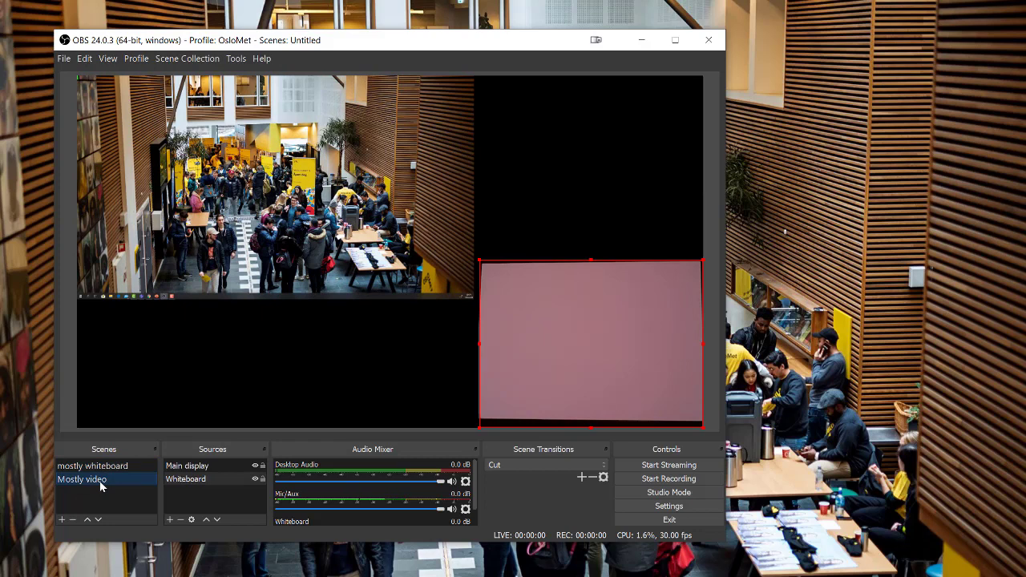
right_click(100, 482)
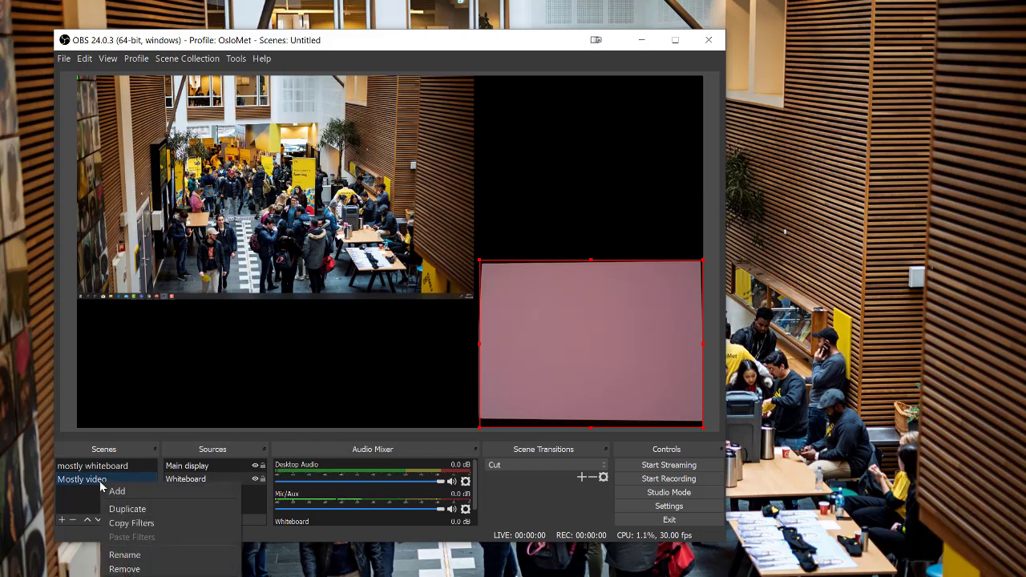
left_click(119, 509)
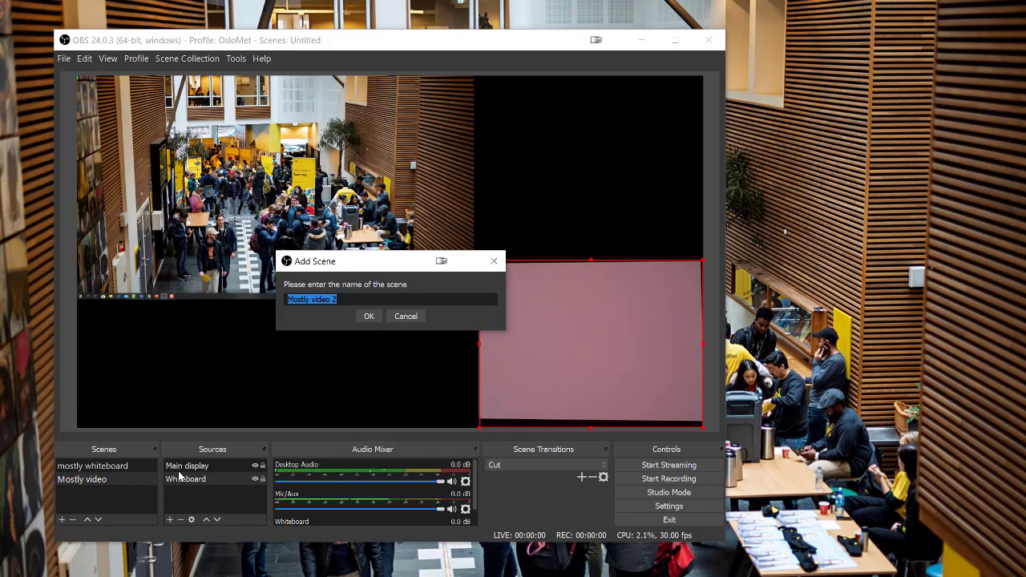
type("video and face")
key("Return")
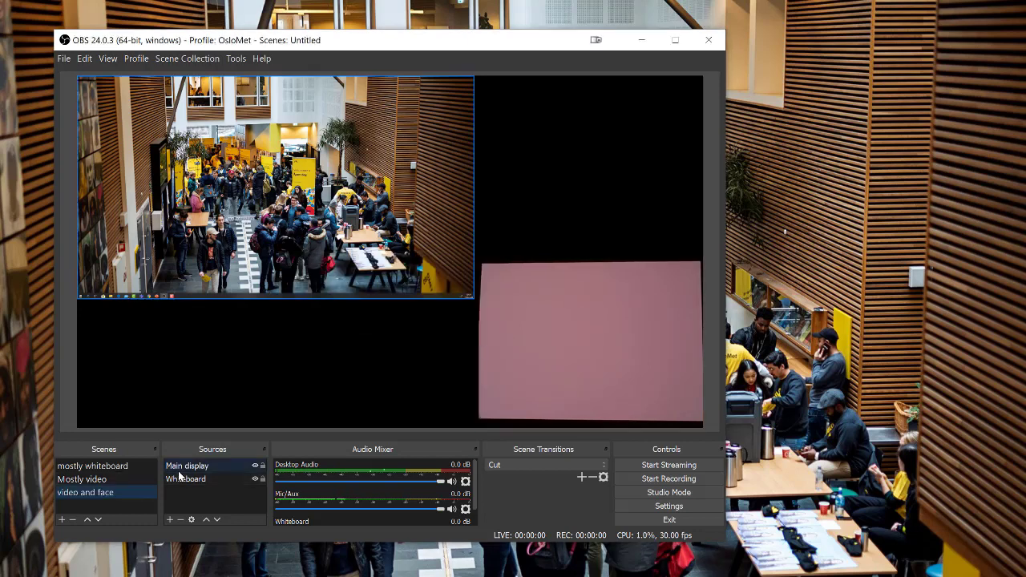
Create a new video capture device source named "Face camera" in the "video and face" scene
left_click(172, 501)
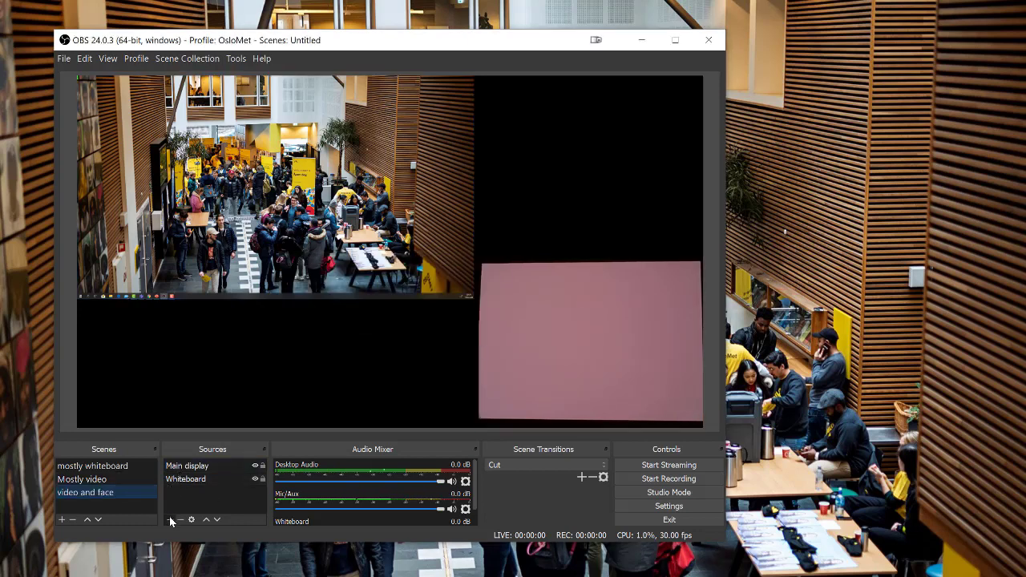
left_click(170, 519)
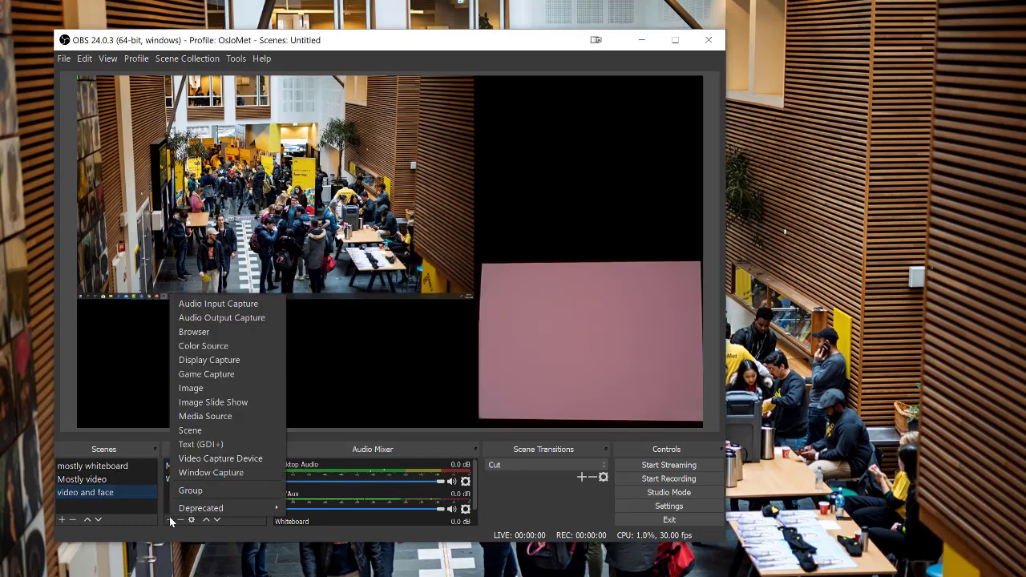
left_click(207, 457)
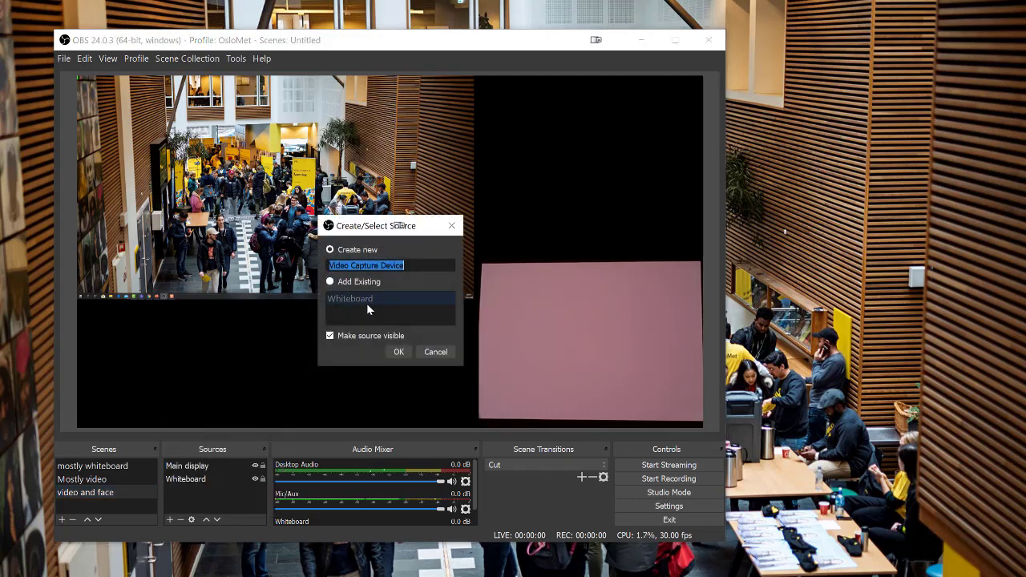
type("Face")
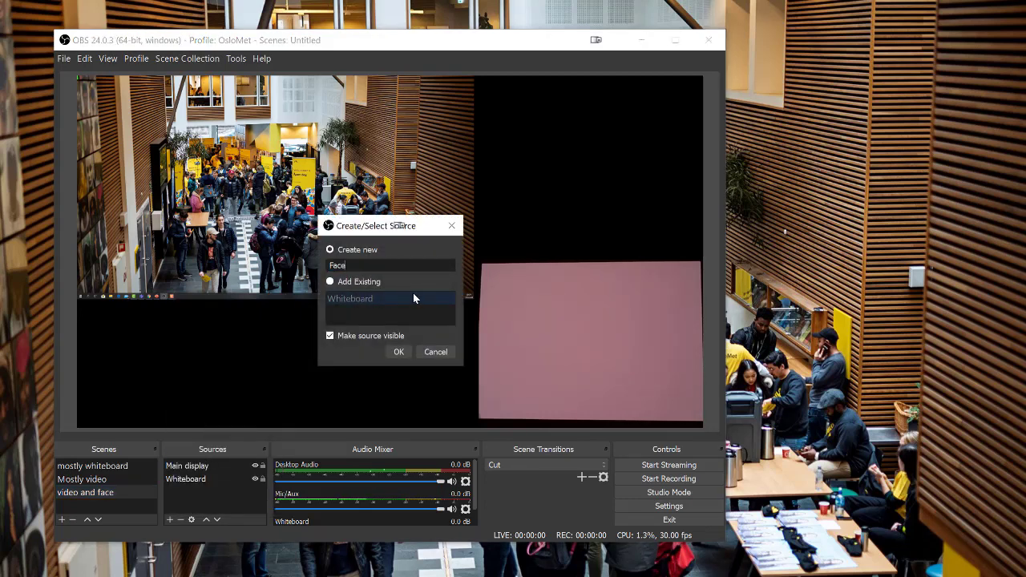
type(" camera")
left_click(400, 354)
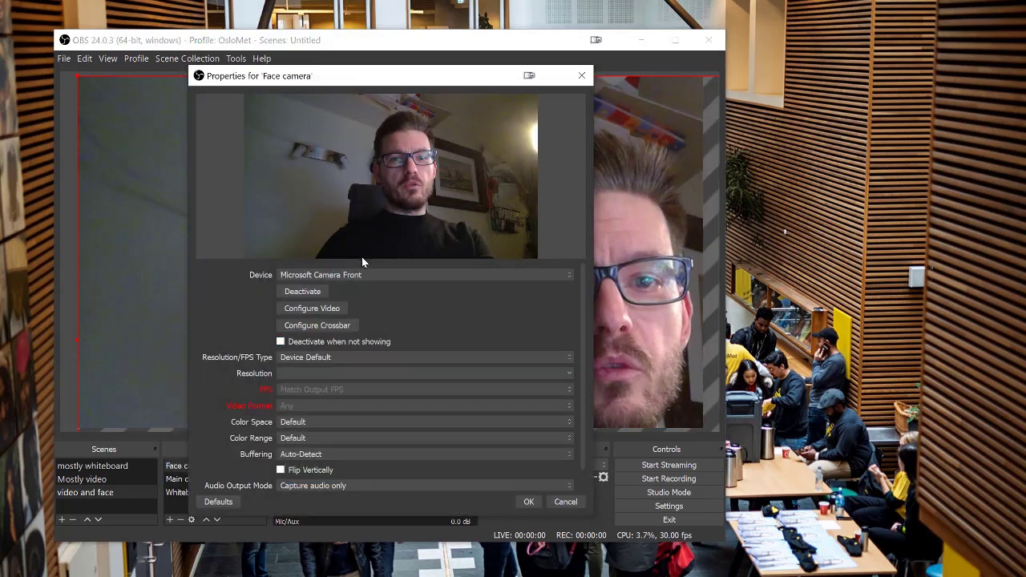
Set the "Face camera" source's device to B525 HD Webcam and accept its properties
left_click(331, 274)
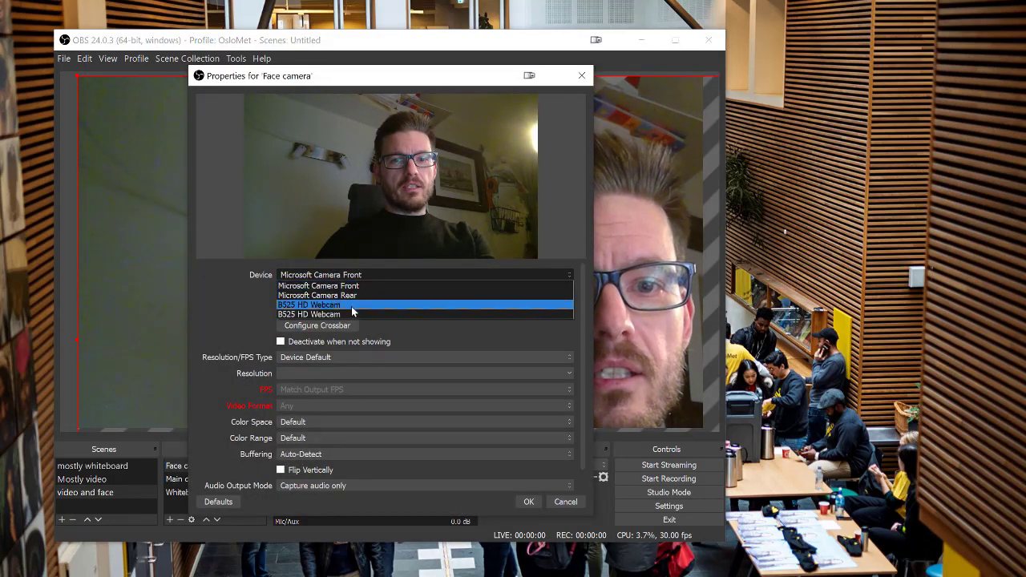
left_click(351, 305)
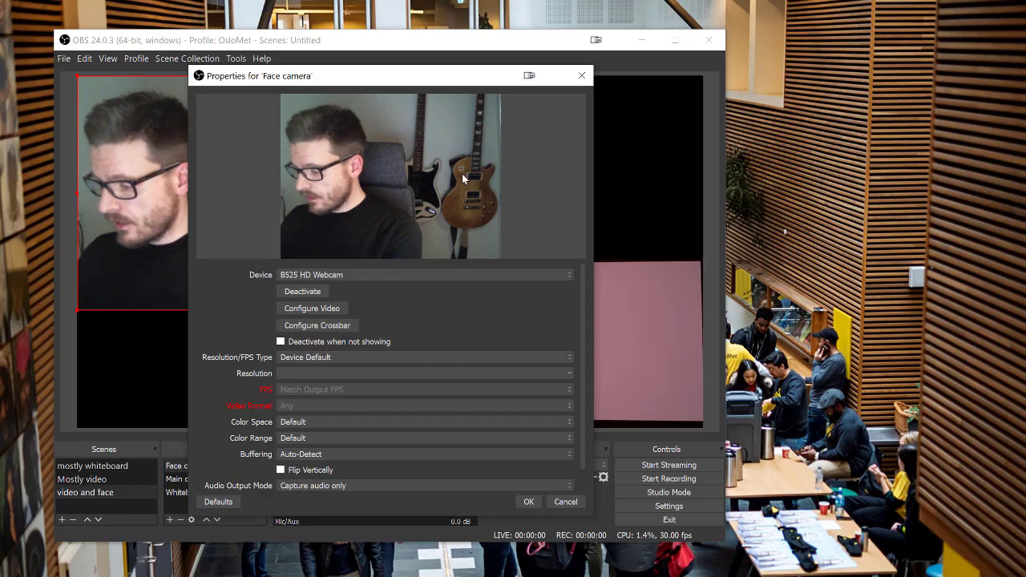
left_click_drag(421, 81, 898, 85)
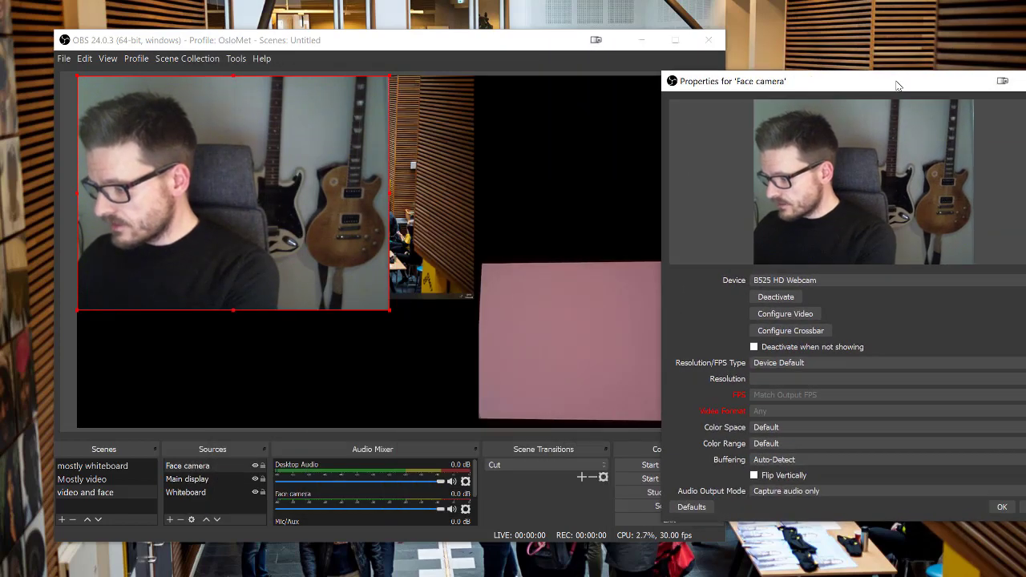
left_click(1000, 508)
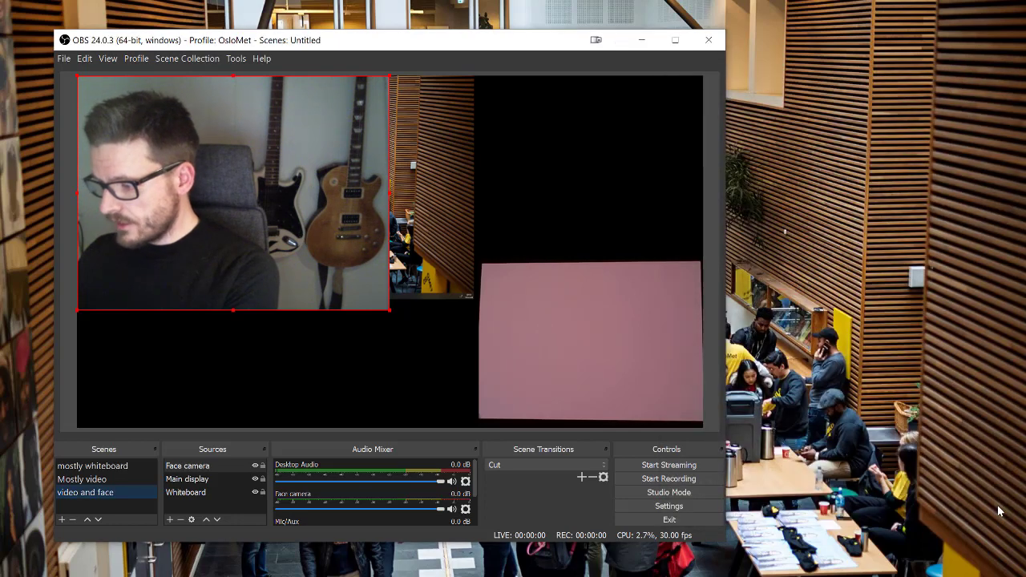
Move the face camera to the canvas's upper-right corner and shrink it to fit beside the display capture, above the whiteboard
left_click_drag(314, 168, 626, 166)
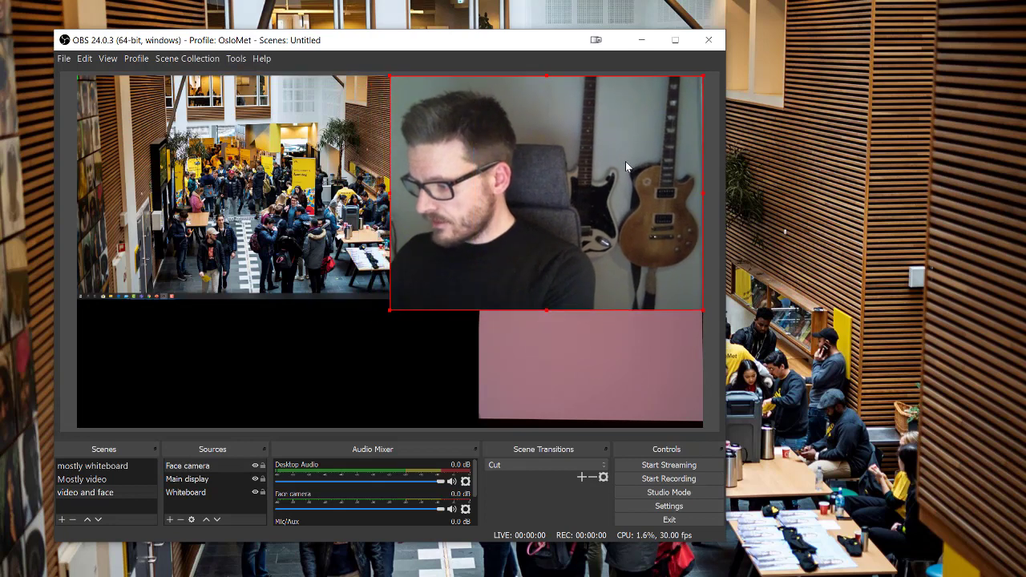
left_click_drag(389, 308, 523, 247)
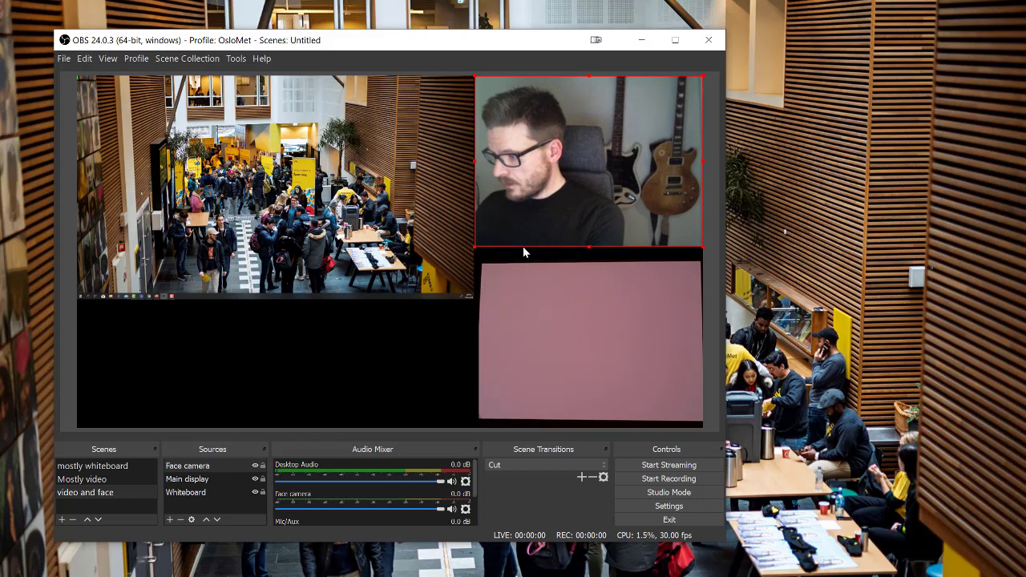
left_click(294, 419)
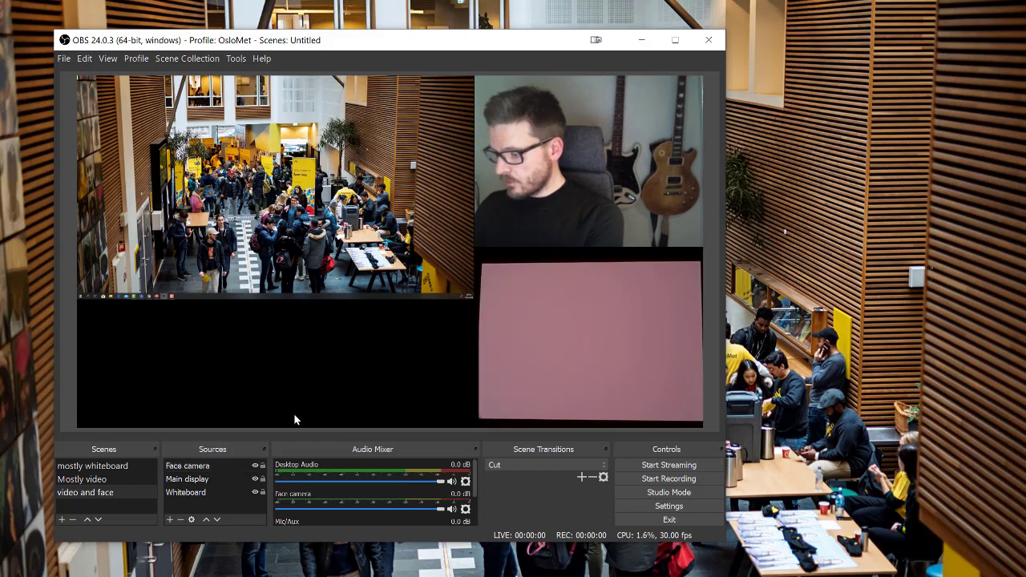
Compare the layouts by switching between the "Mostly video", "mostly whiteboard" and "video and face" scenes
left_click(90, 483)
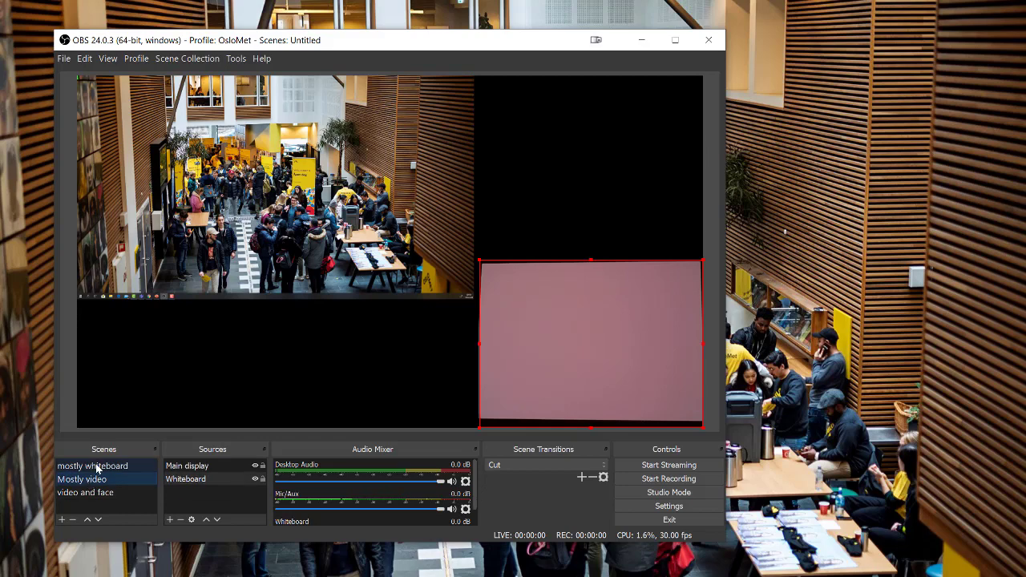
left_click(96, 469)
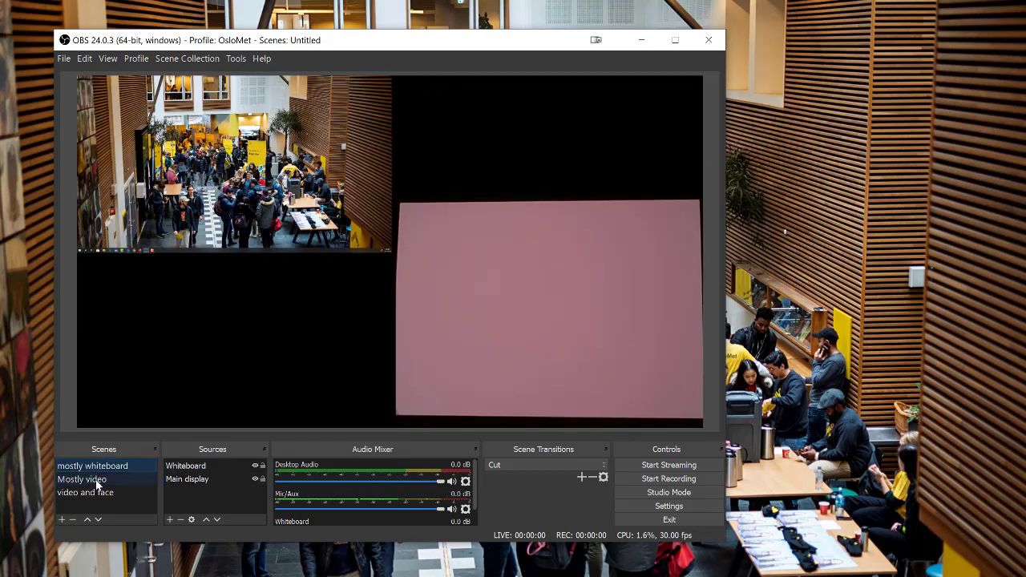
left_click(96, 480)
left_click(95, 494)
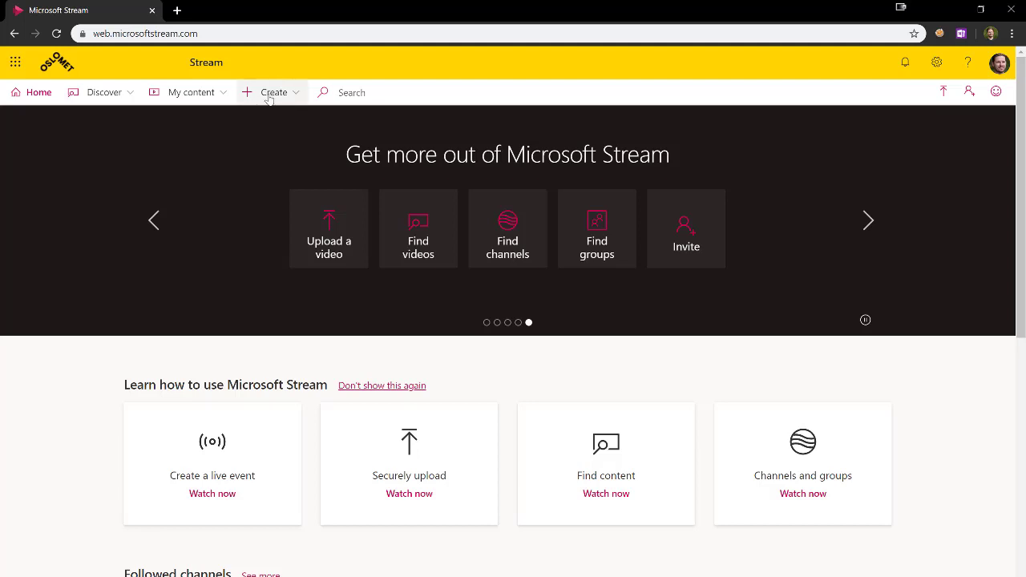
In Microsoft Stream, create a new live event named "ACIT promotion"
left_click(271, 92)
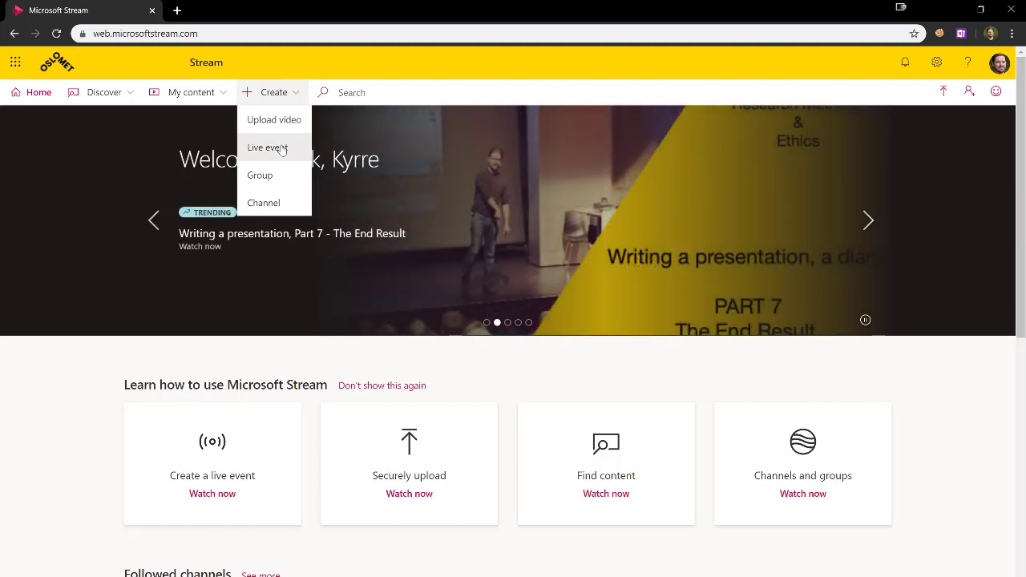
left_click(282, 149)
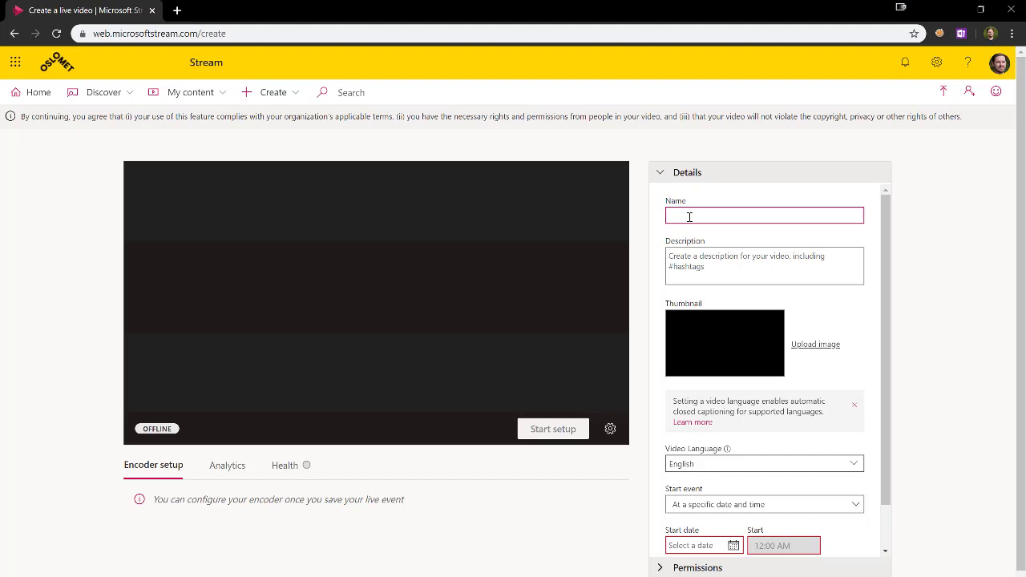
type("ACIT")
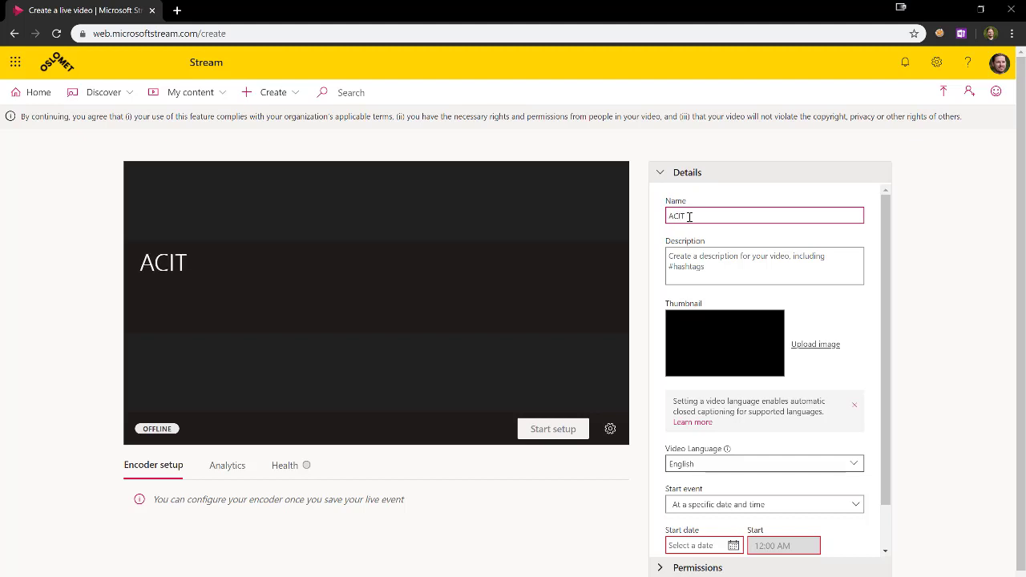
type(" promotion")
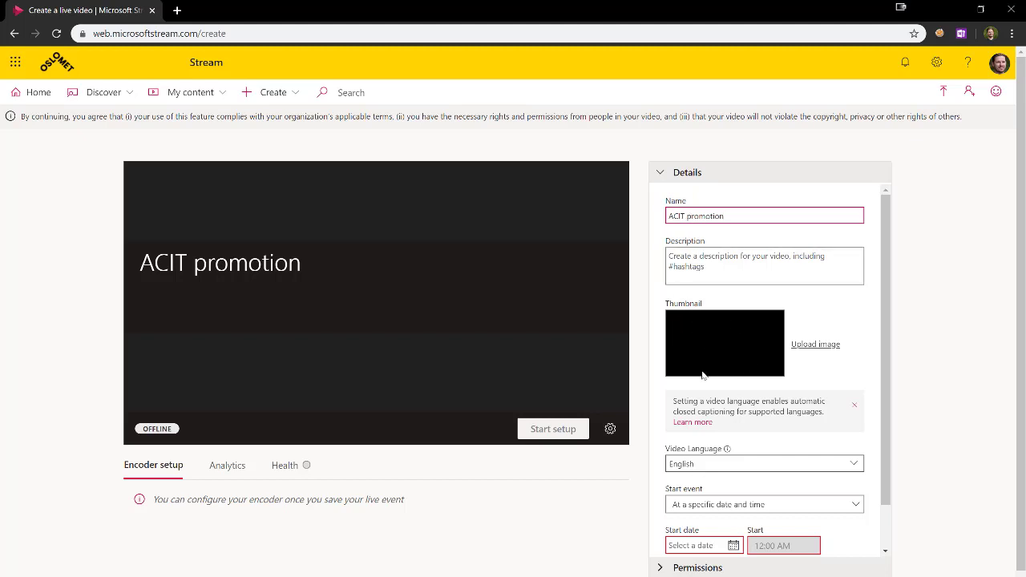
Set the live event to start as soon as the encoder is connected (now)
scroll(697, 412, "down", 1)
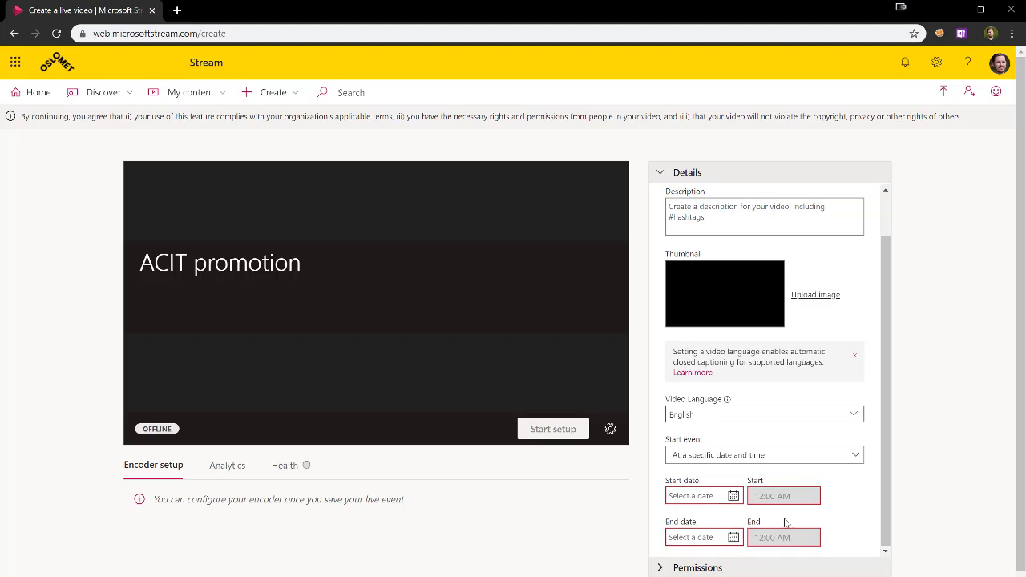
left_click(718, 455)
scroll(717, 479, "up", 1)
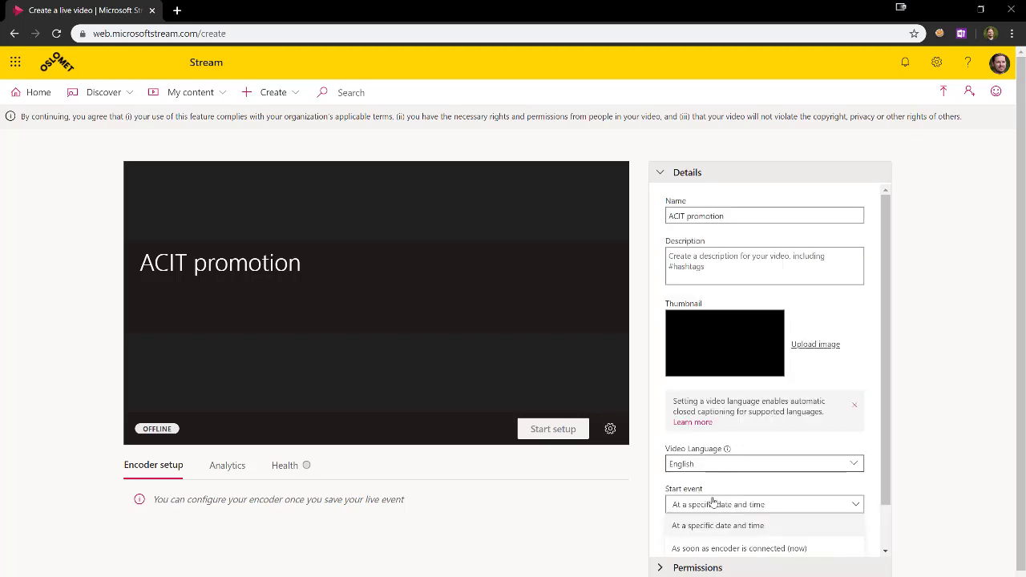
left_click(703, 548)
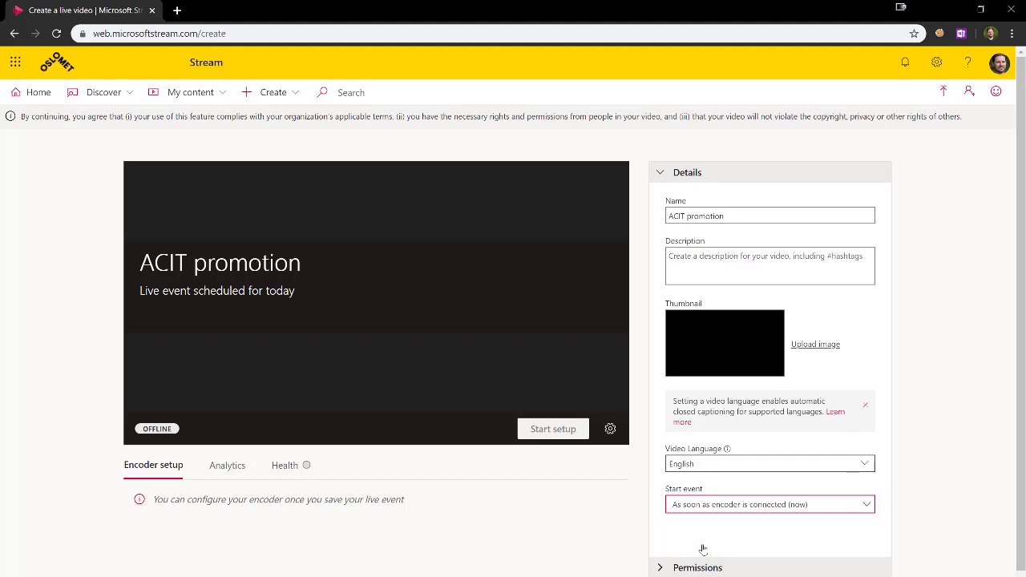
Remove companywide viewing access from the live event's permissions and confirm the removal
scroll(702, 548, "down", 2)
left_click(668, 479)
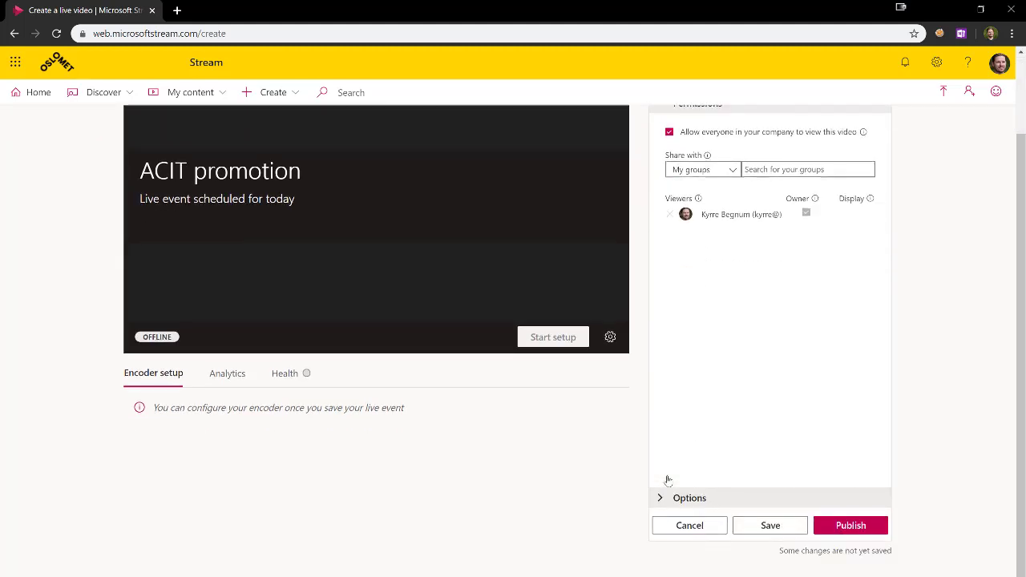
scroll(728, 369, "up", 1)
scroll(728, 369, "up", 1)
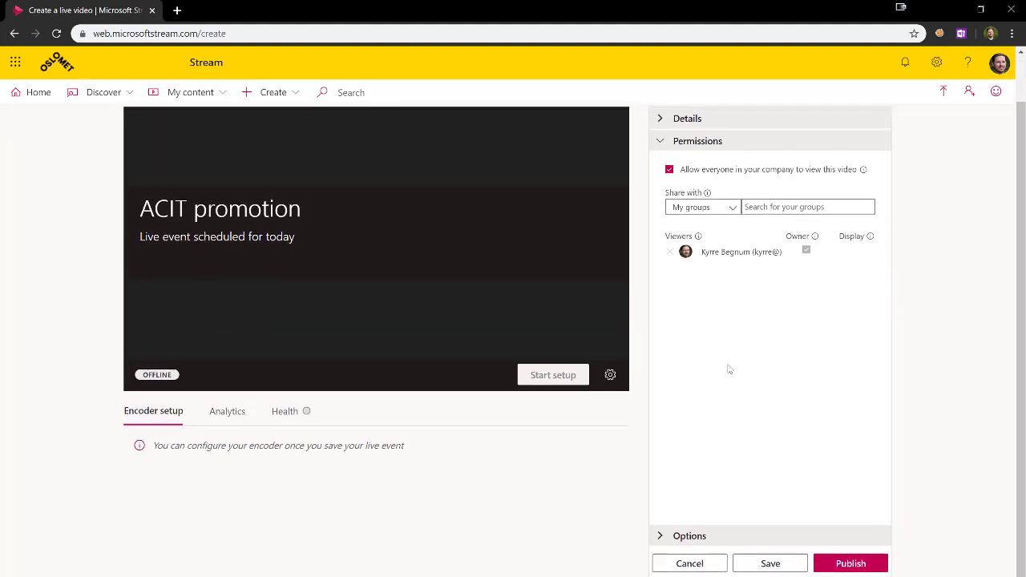
left_click(669, 182)
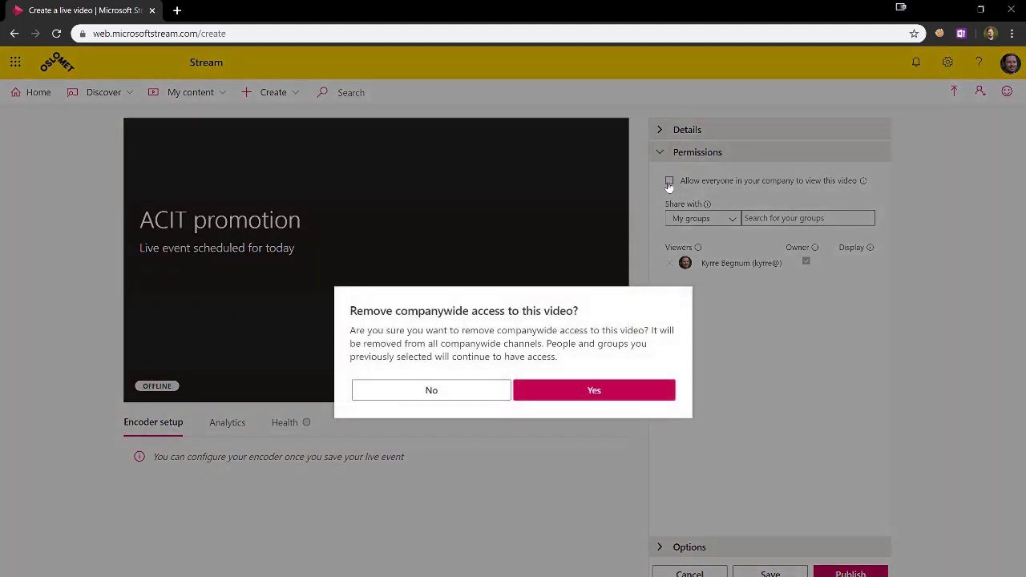
left_click(544, 390)
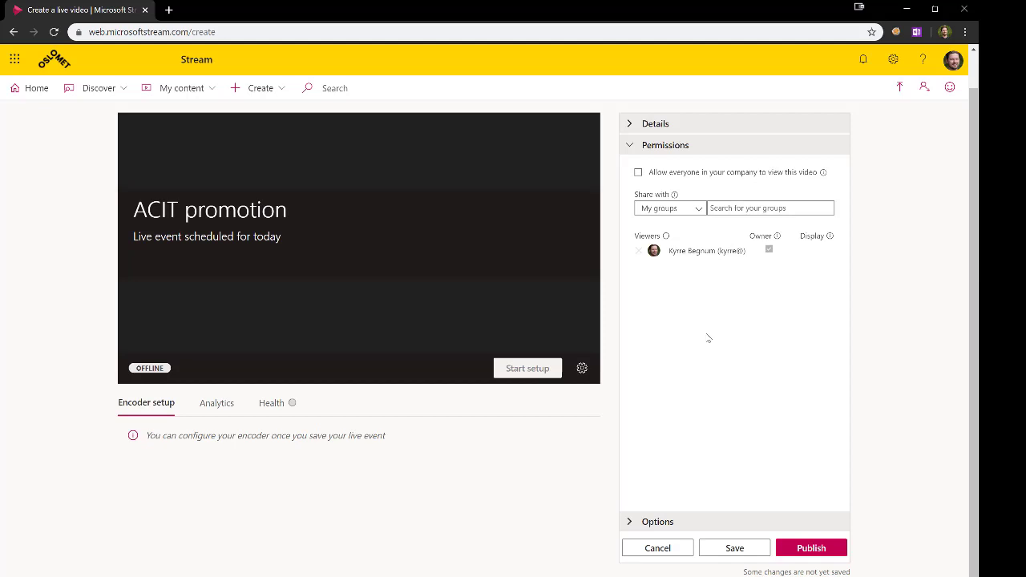
Turn off the People option for the live event and publish it
left_click(631, 522)
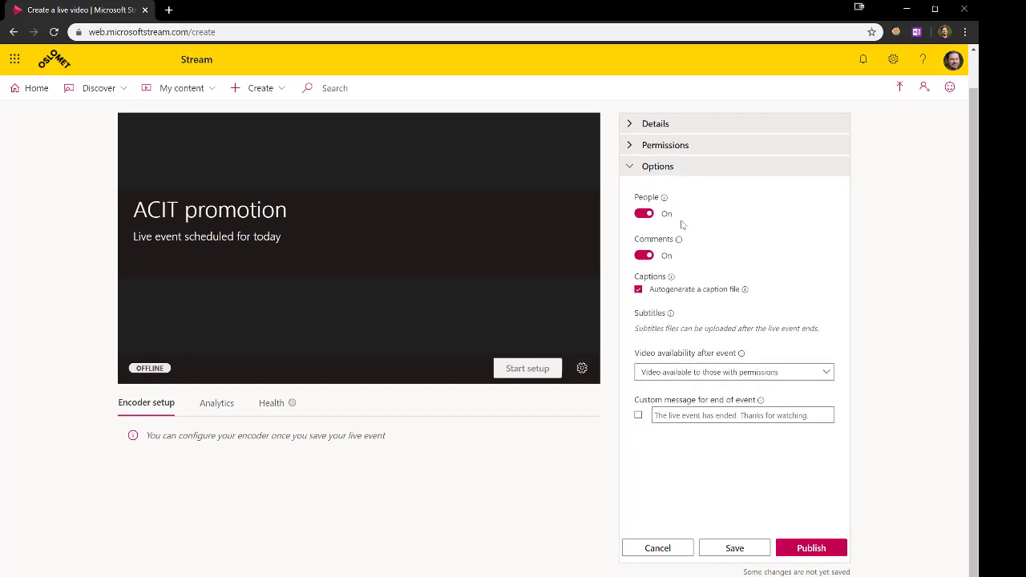
left_click(645, 214)
mouse_move(673, 241)
mouse_move(671, 315)
scroll(855, 298, "down", 1)
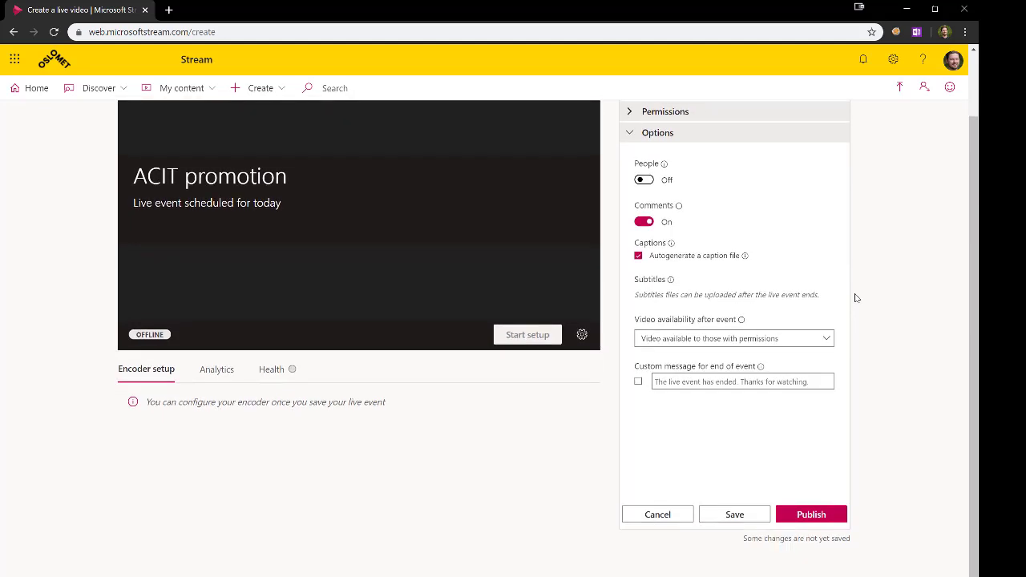
scroll(855, 297, "up", 1)
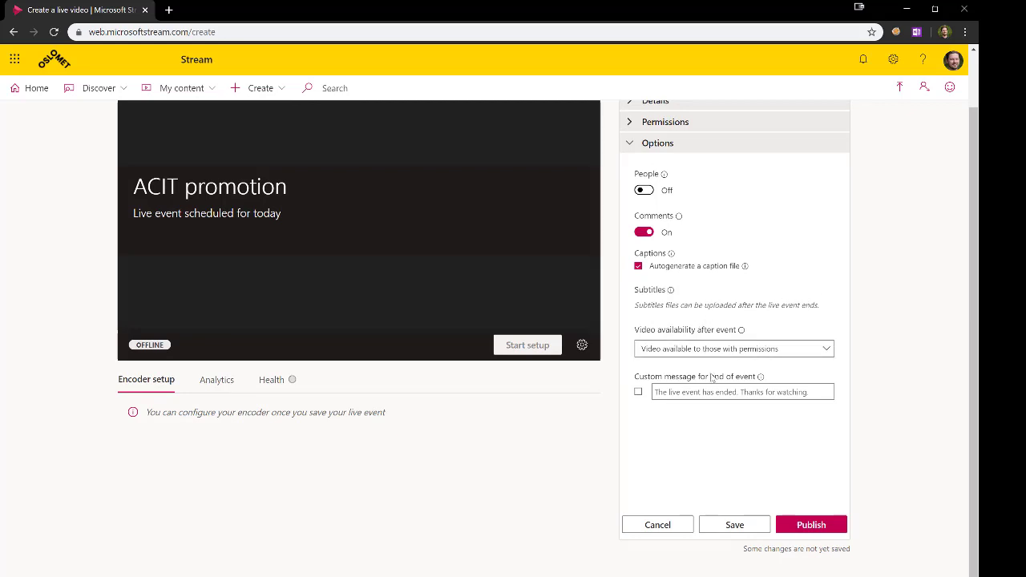
scroll(711, 377, "up", 1)
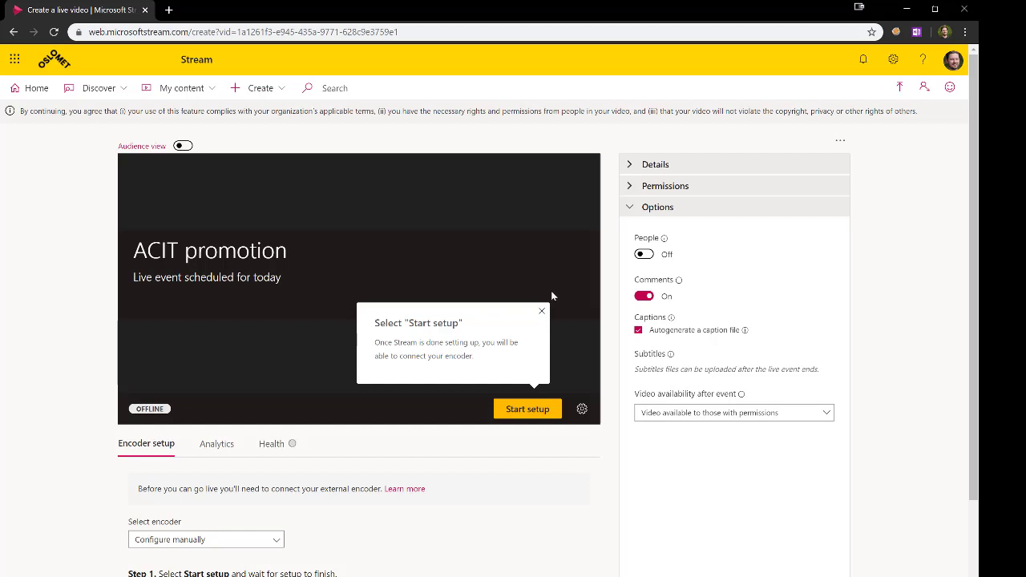
left_click(841, 143)
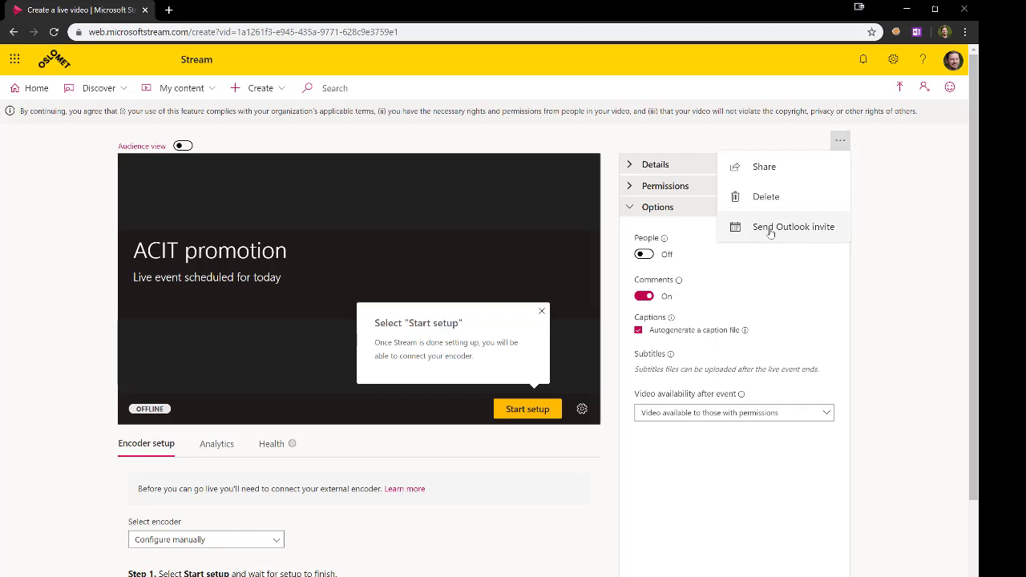
left_click(900, 223)
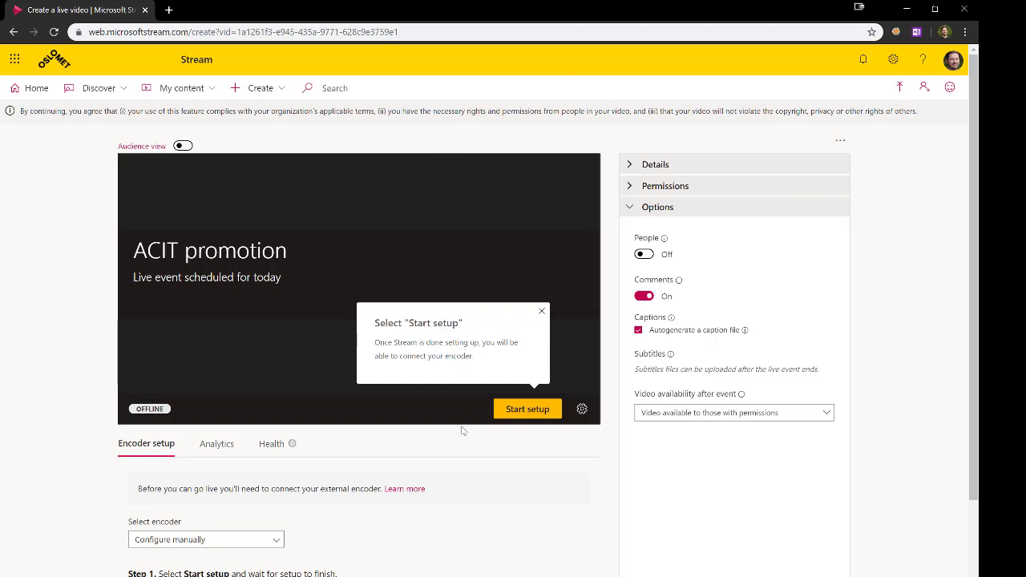
Start the live event's encoder setup and copy the server ingest URL
scroll(461, 432, "down", 1)
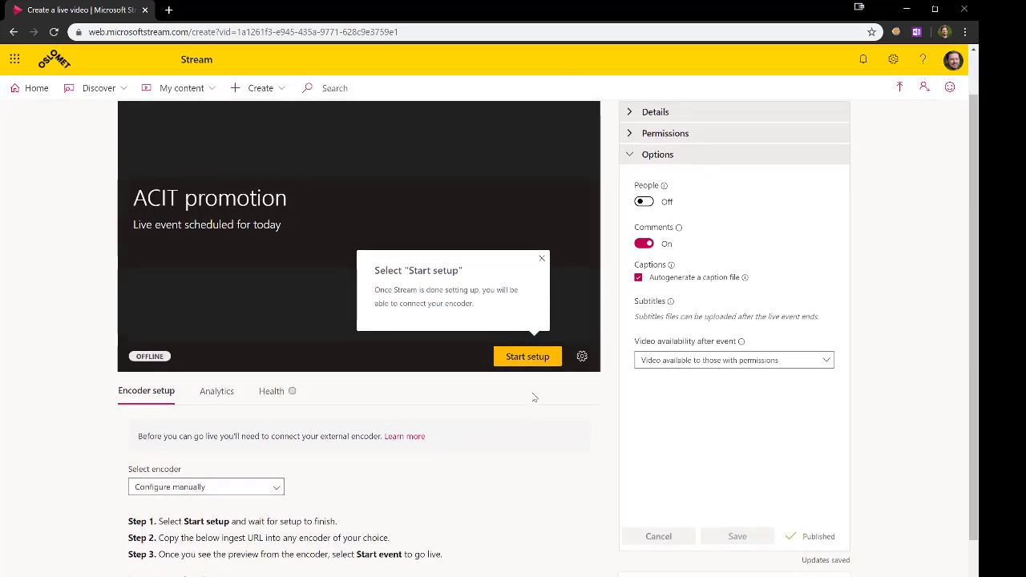
left_click(528, 358)
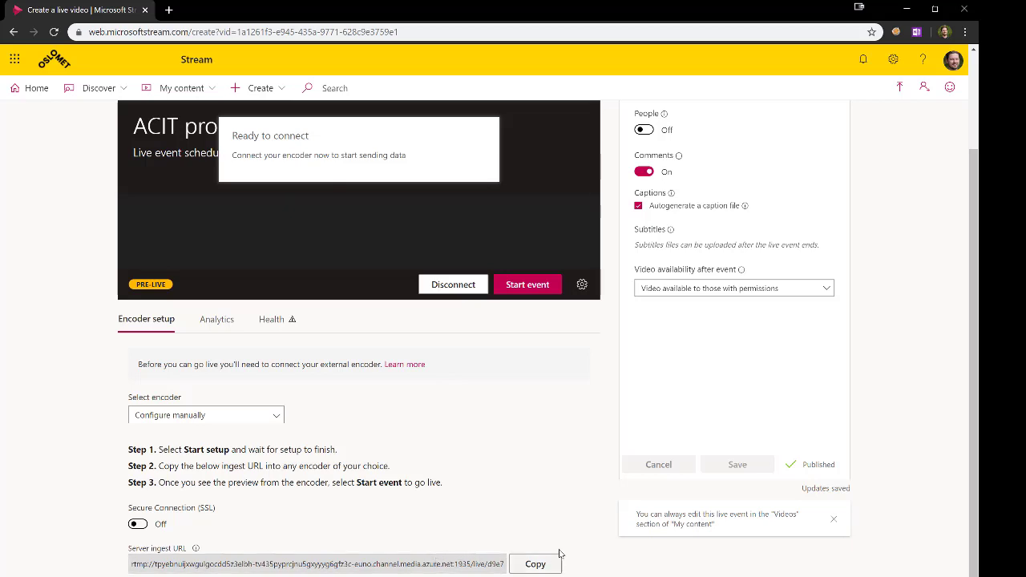
left_click(532, 565)
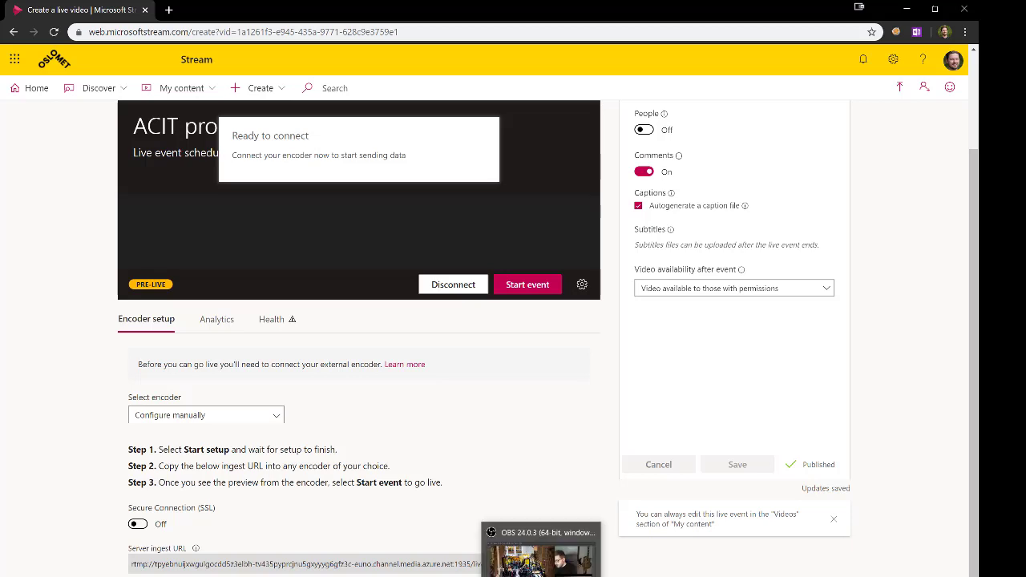
Switch to OBS Studio and activate the "Mostly video" scene
left_click(542, 552)
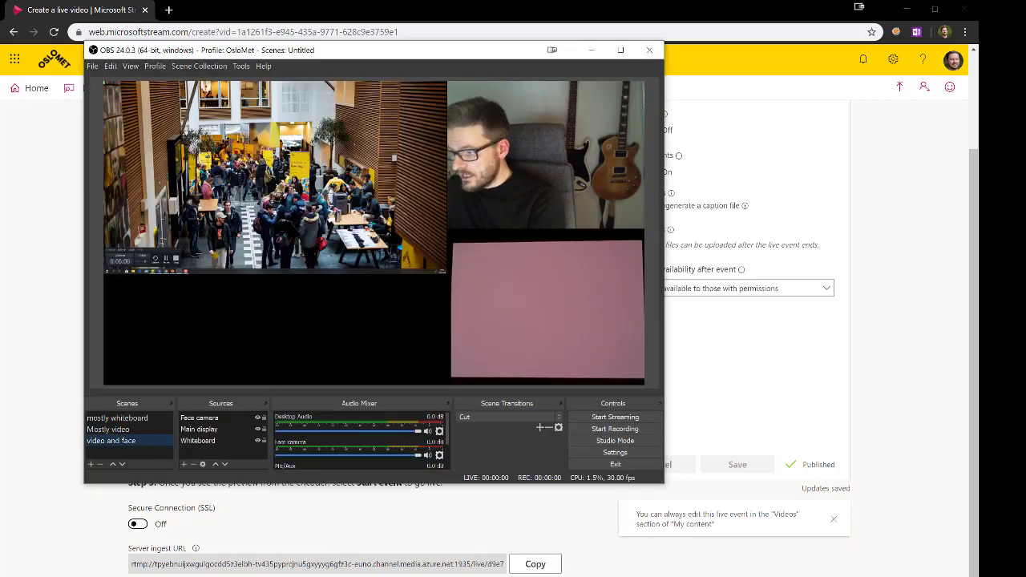
left_click(124, 430)
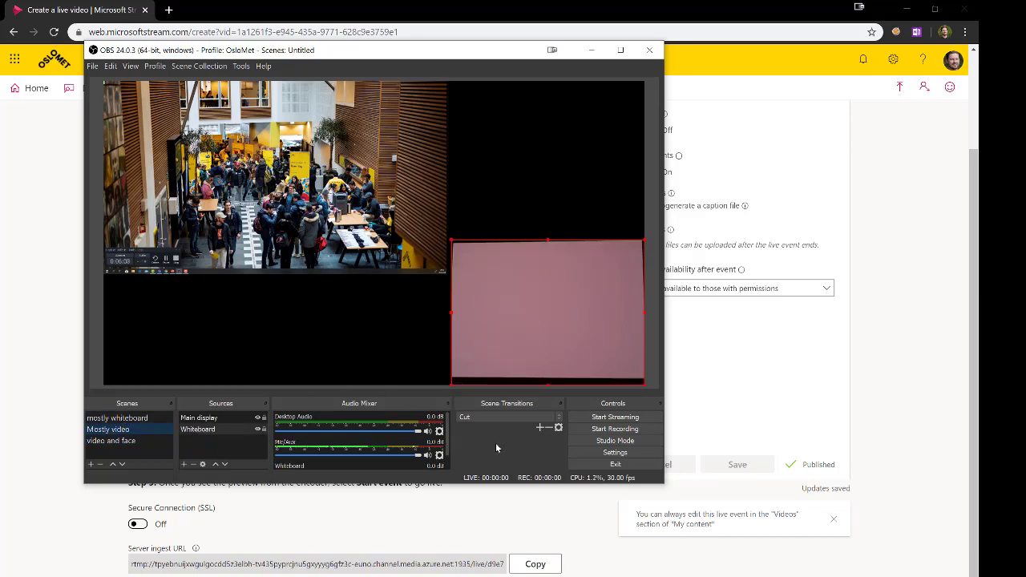
Replace the stream server in the OBS settings with the copied ingest URL, keep the service as Custom, and save the settings
left_click(613, 453)
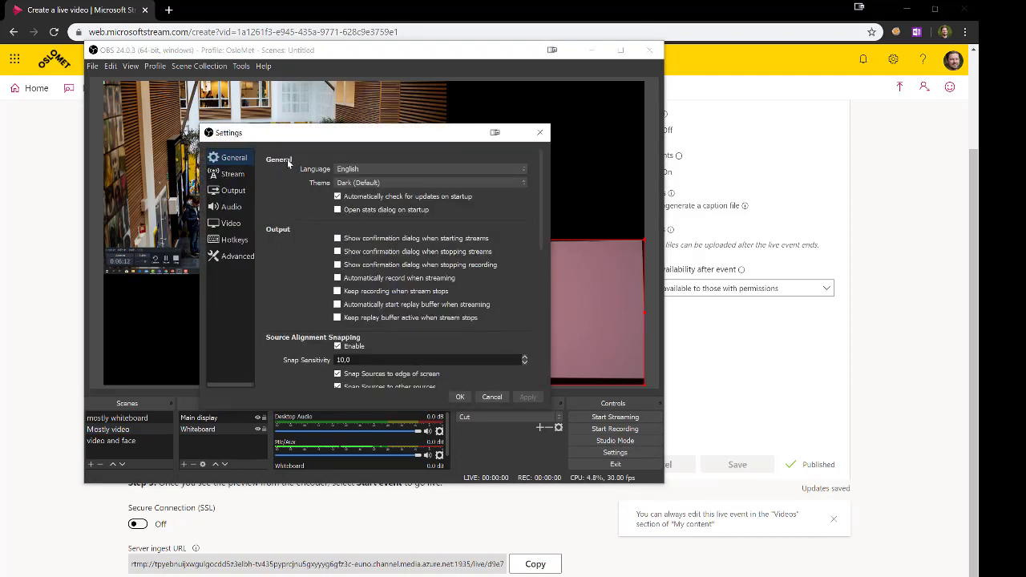
left_click(232, 175)
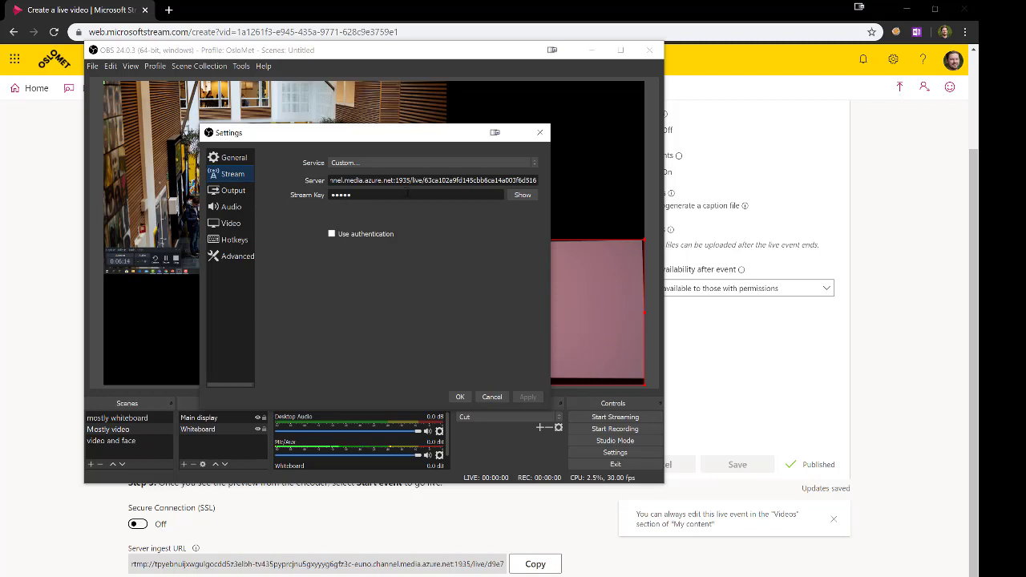
double_click(440, 181)
triple_click(439, 181)
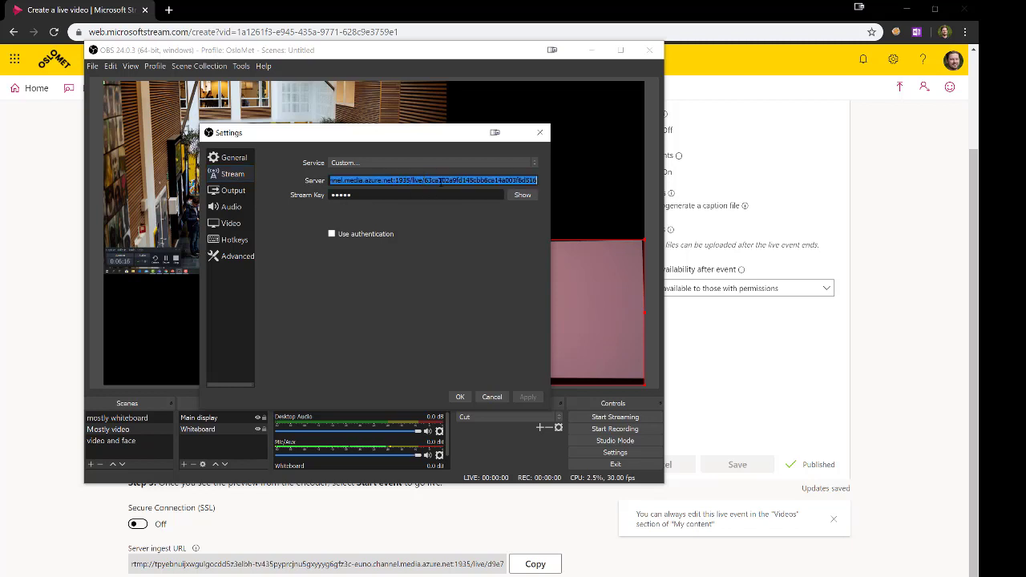
key("BackSpace")
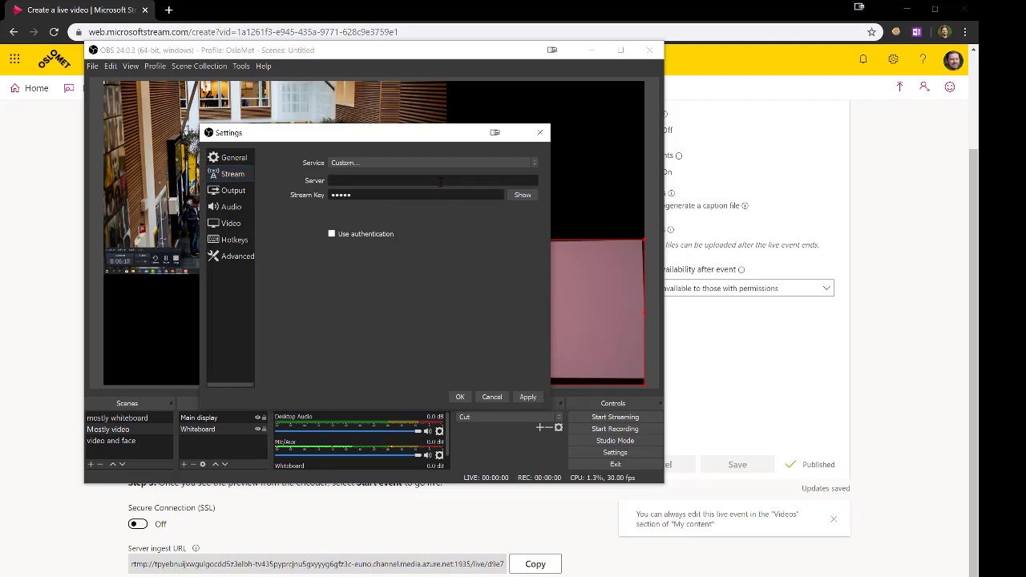
key("ctrl+v")
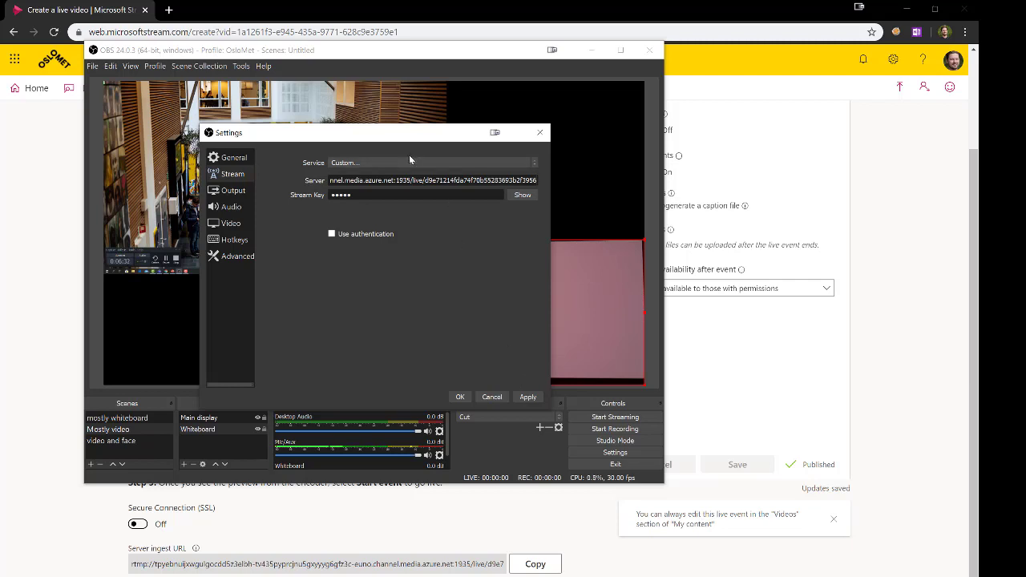
left_click(352, 163)
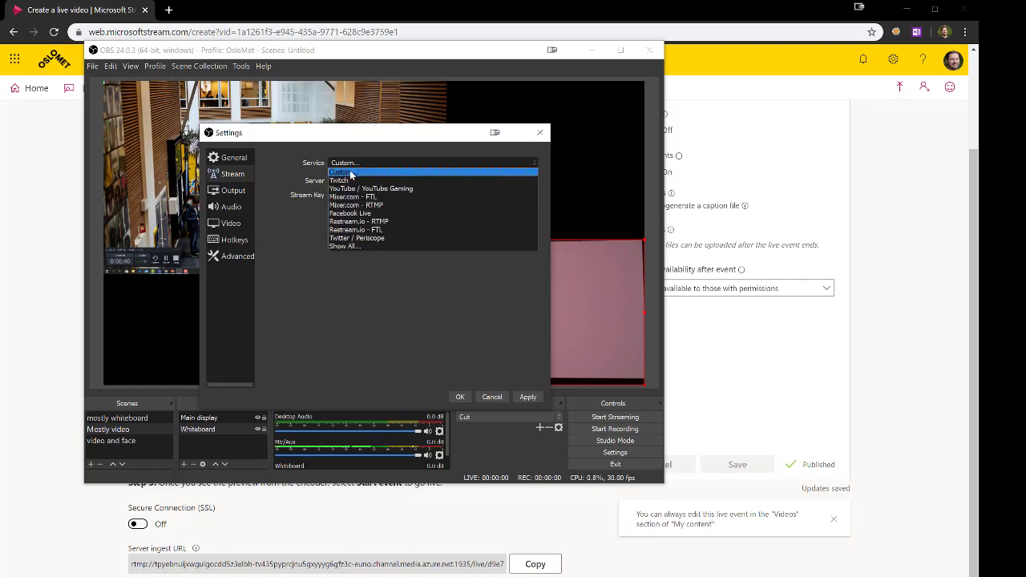
left_click(350, 173)
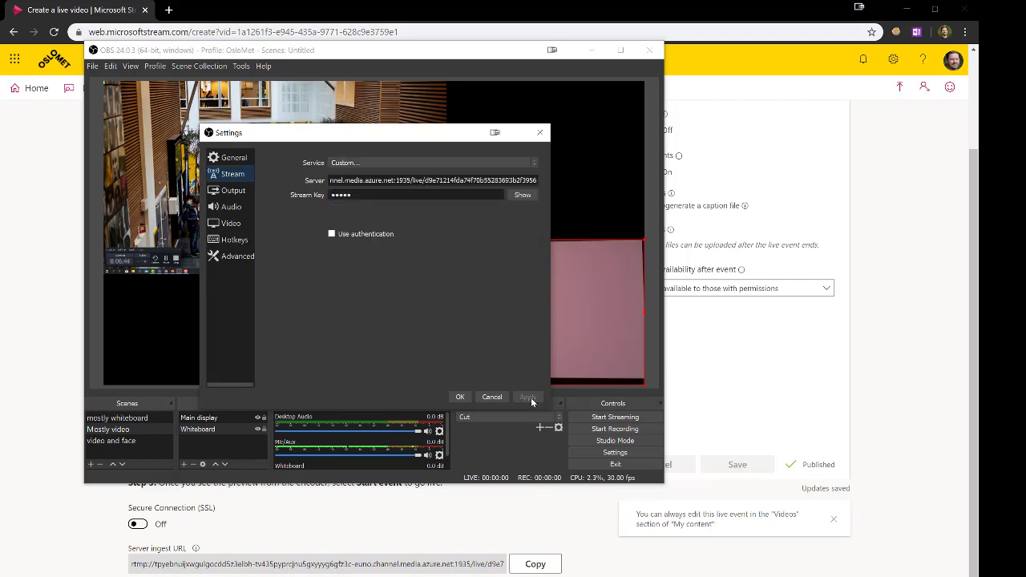
left_click(462, 397)
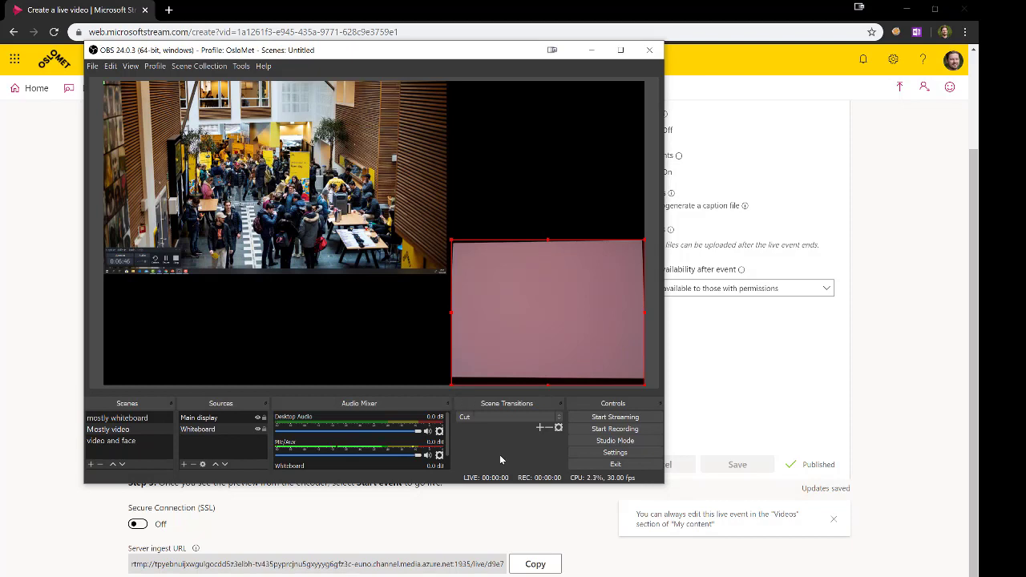
Start streaming from OBS, switch back to the Microsoft Stream event page, and dismiss the notice about being ready to go live
left_click(612, 417)
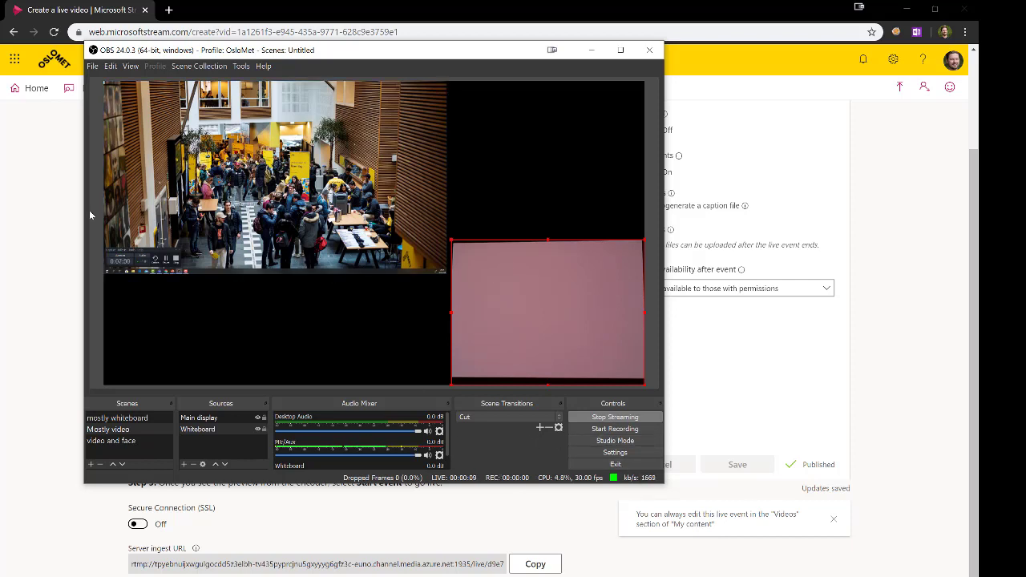
left_click(49, 239)
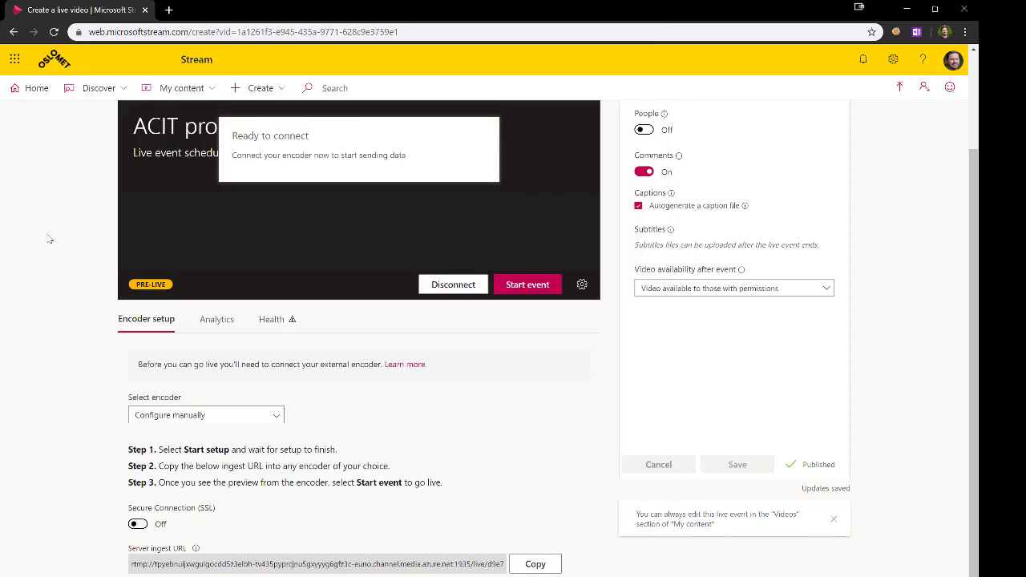
scroll(49, 239, "up", 1)
scroll(19, 277, "up", 1)
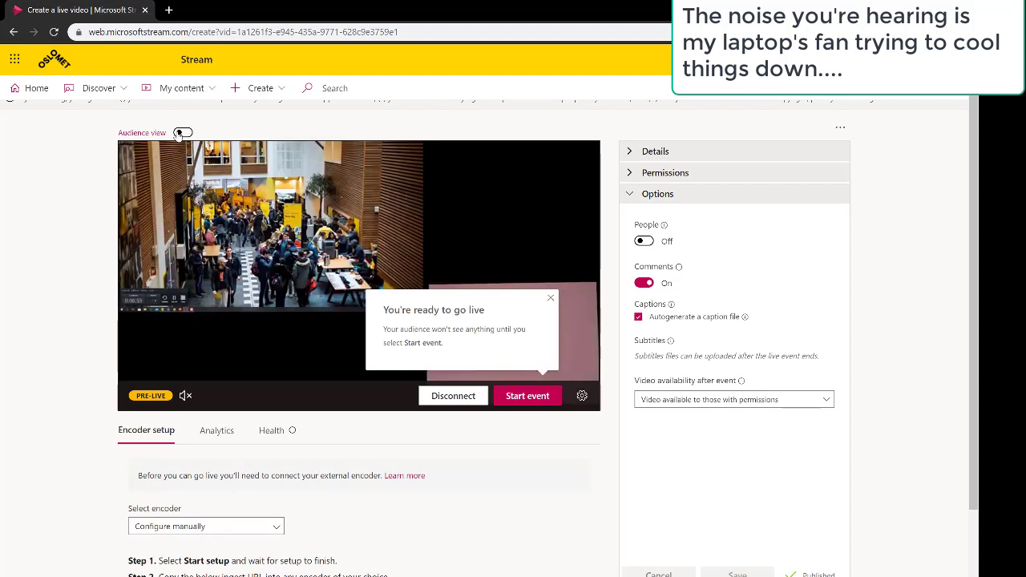
left_click(551, 298)
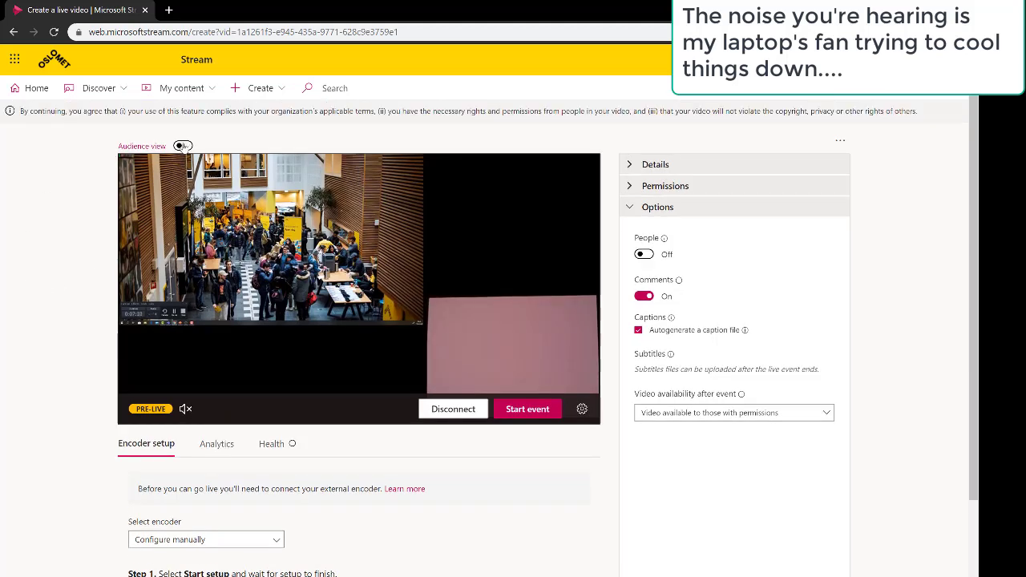
Preview the live event page in audience view and return to the producer view
left_click(182, 146)
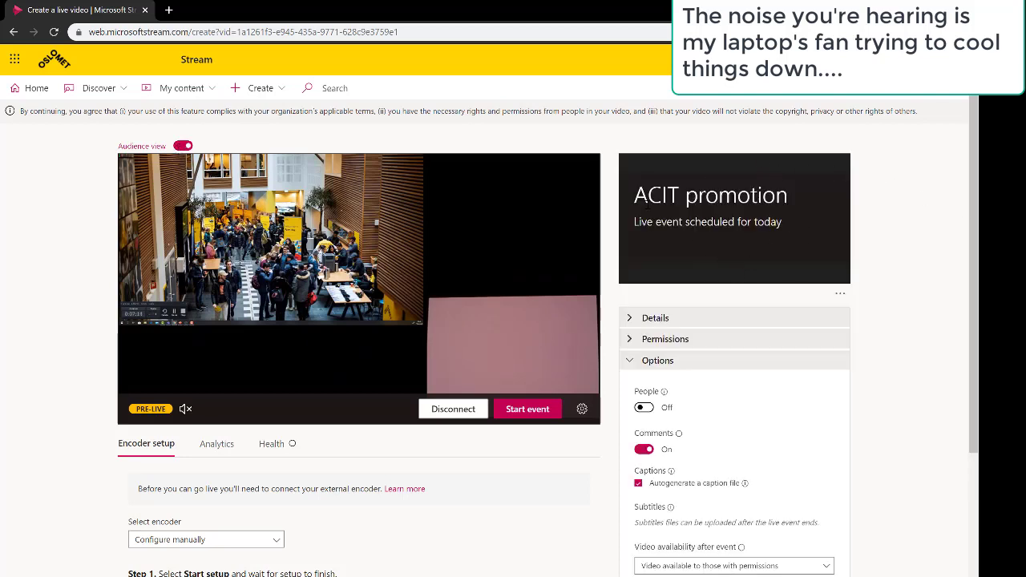
left_click(185, 146)
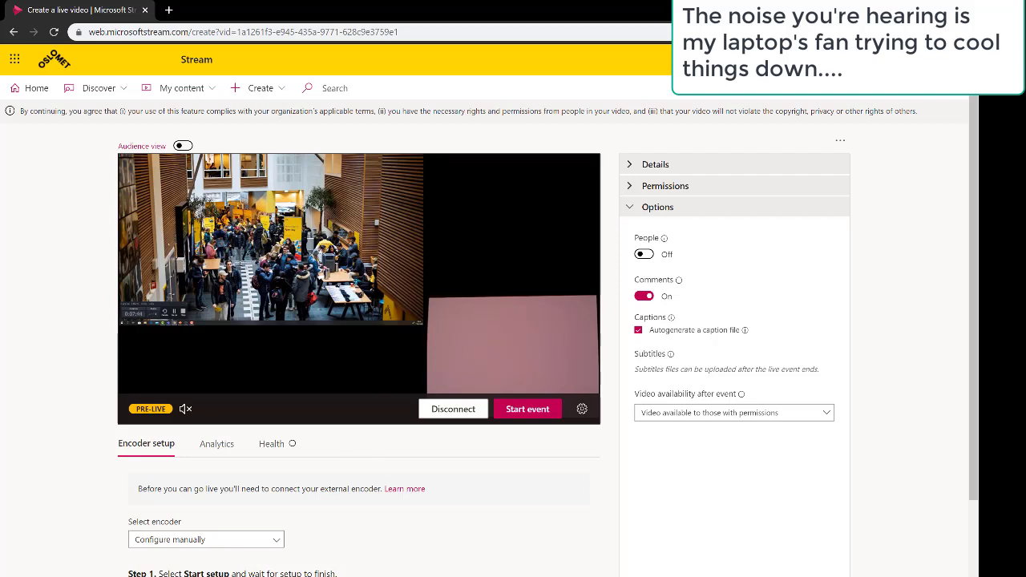
Switch to OBS Studio, move its window to compare its scene with the Stream preview, and return to the event page
key("alt+Tab")
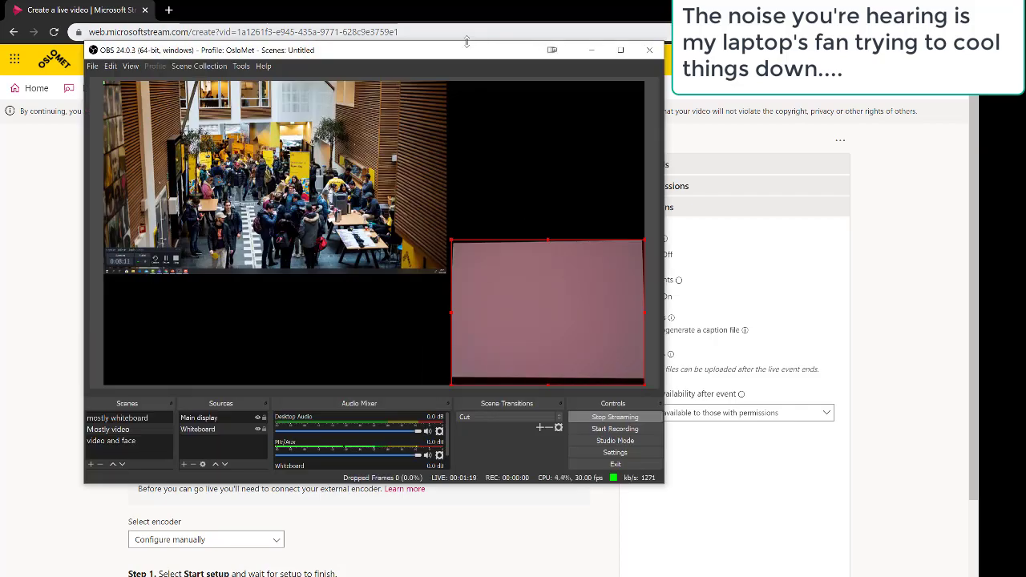
left_click_drag(467, 50, 180, 173)
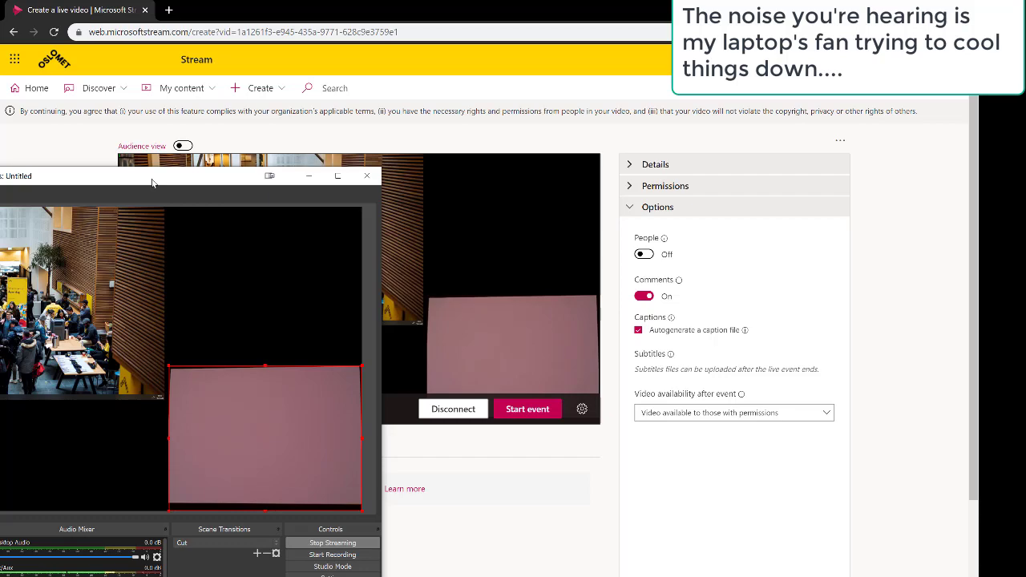
left_click_drag(152, 182, 699, 134)
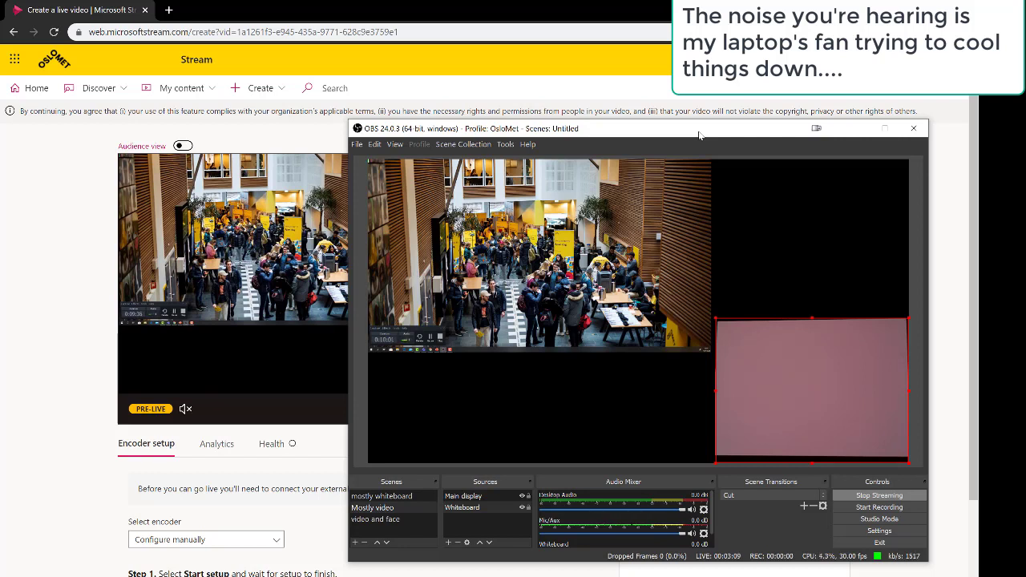
left_click(69, 255)
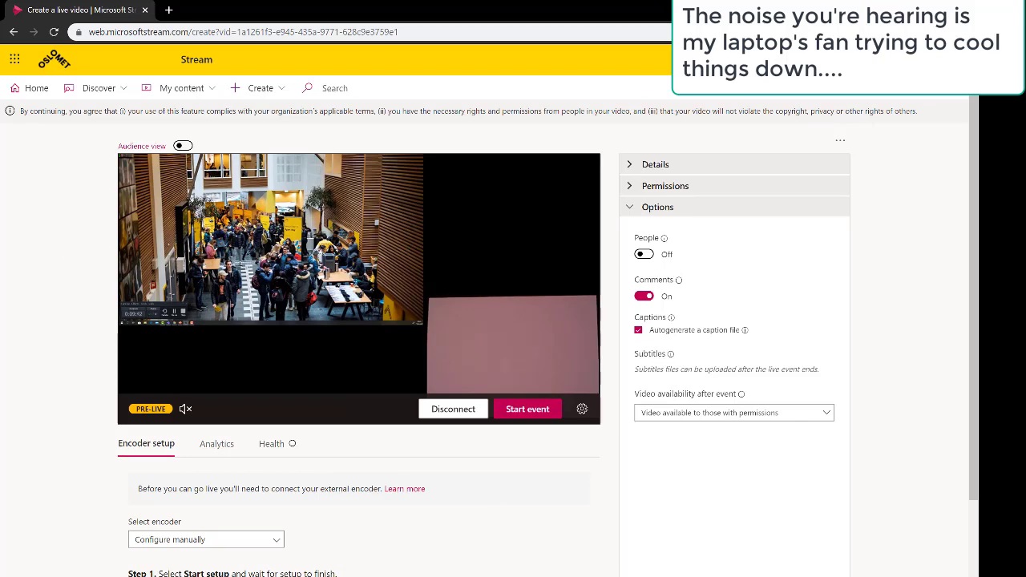
Show the ACIT PowerPoint presentation as a slide show on the main display and activate the "video and face" scene in OBS Studio
key("alt+Tab")
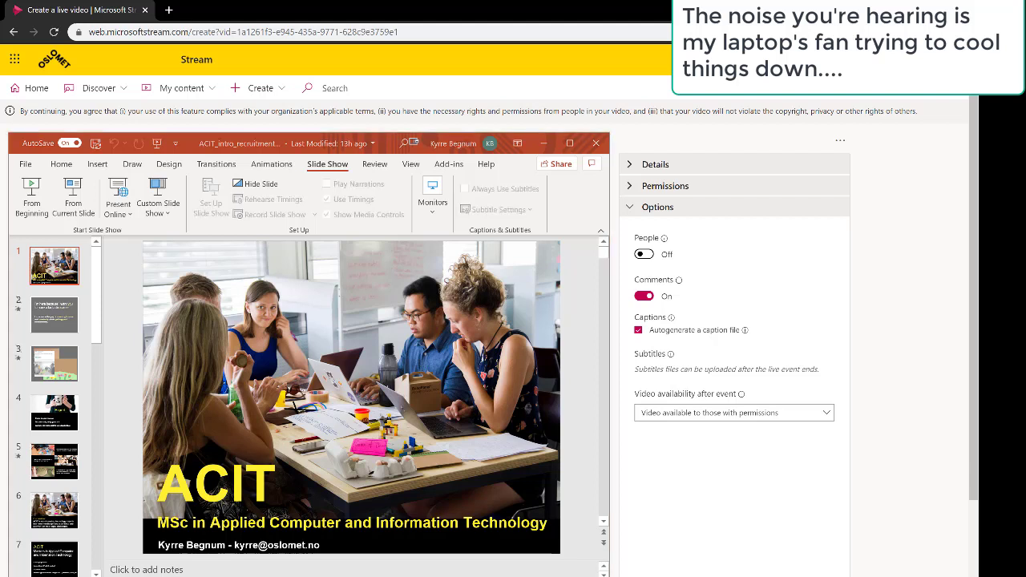
mouse_move(670, 353)
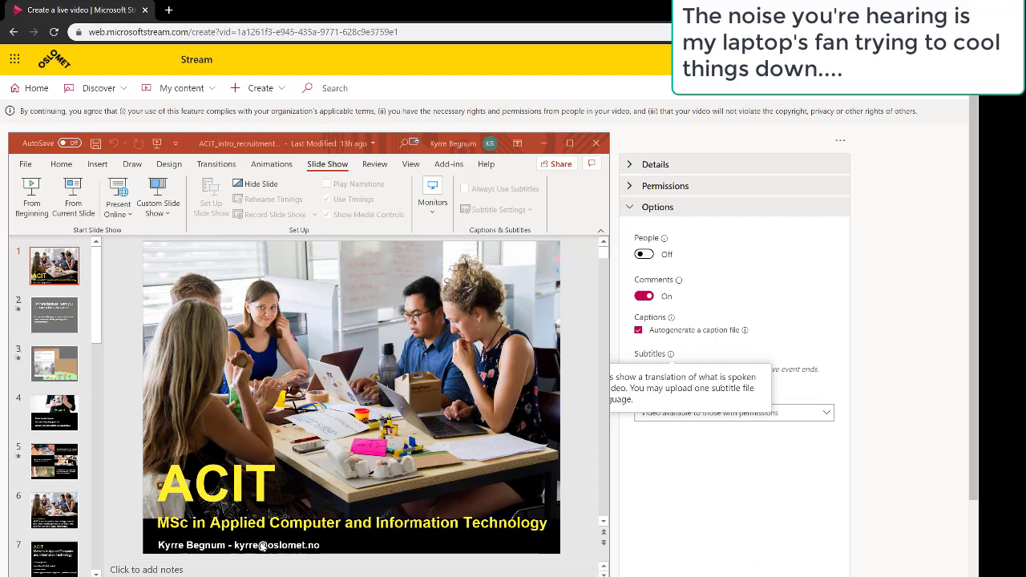
left_click(752, 479)
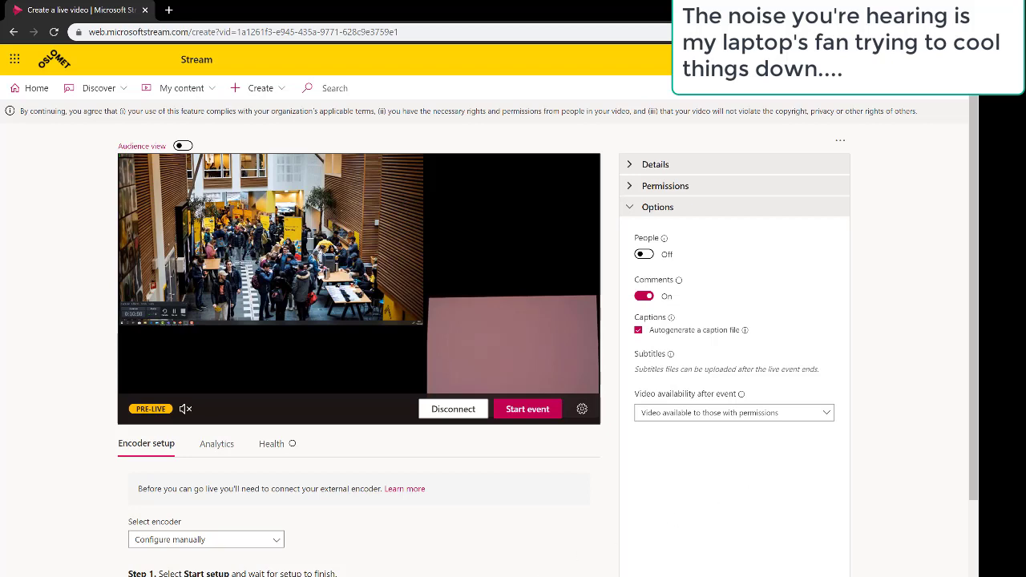
key("alt+Tab")
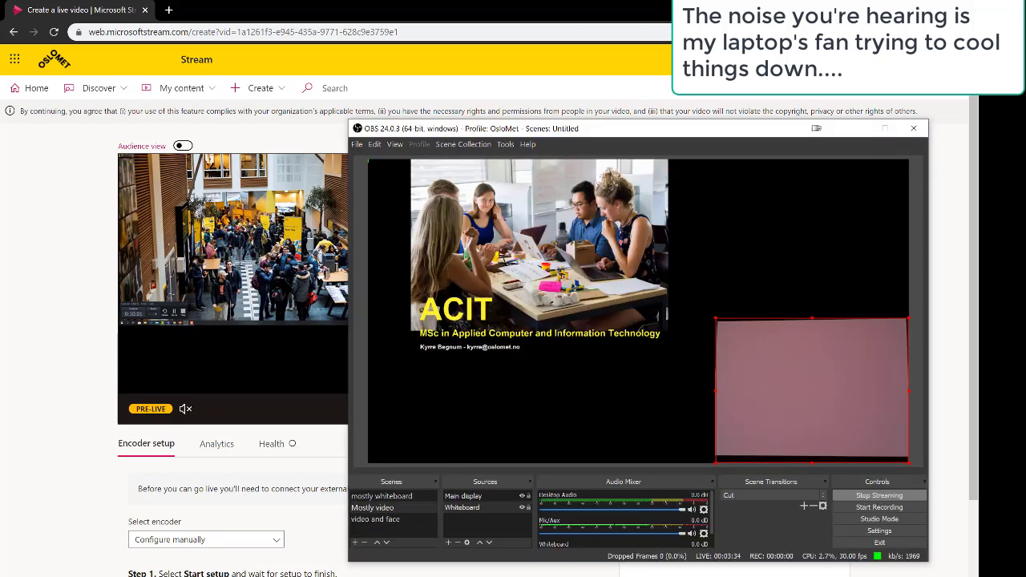
left_click(396, 521)
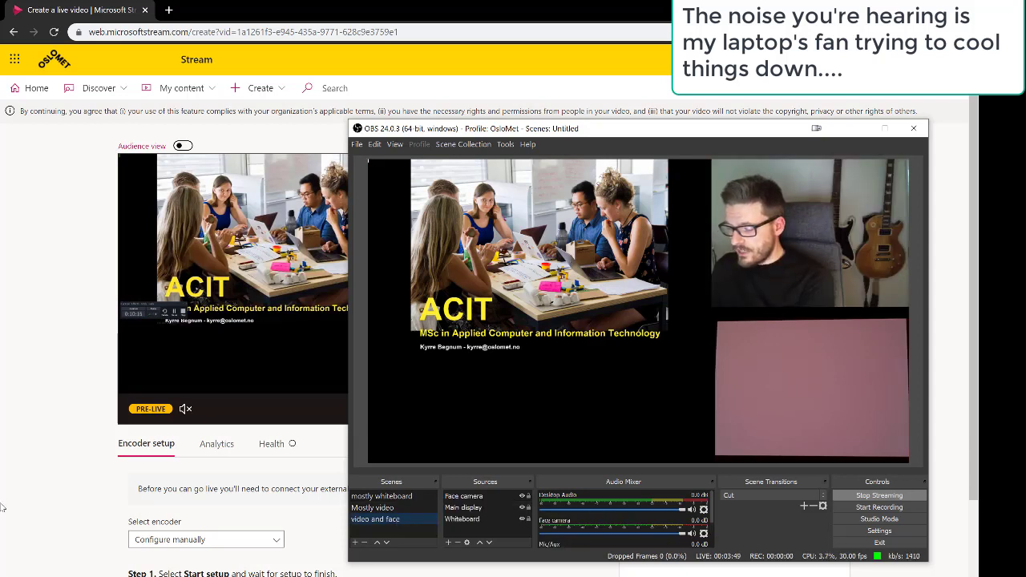
Switch to Microsoft Stream, start the "ACIT promotion" live event, and end it with confirmation once the broadcast is done
left_click(37, 456)
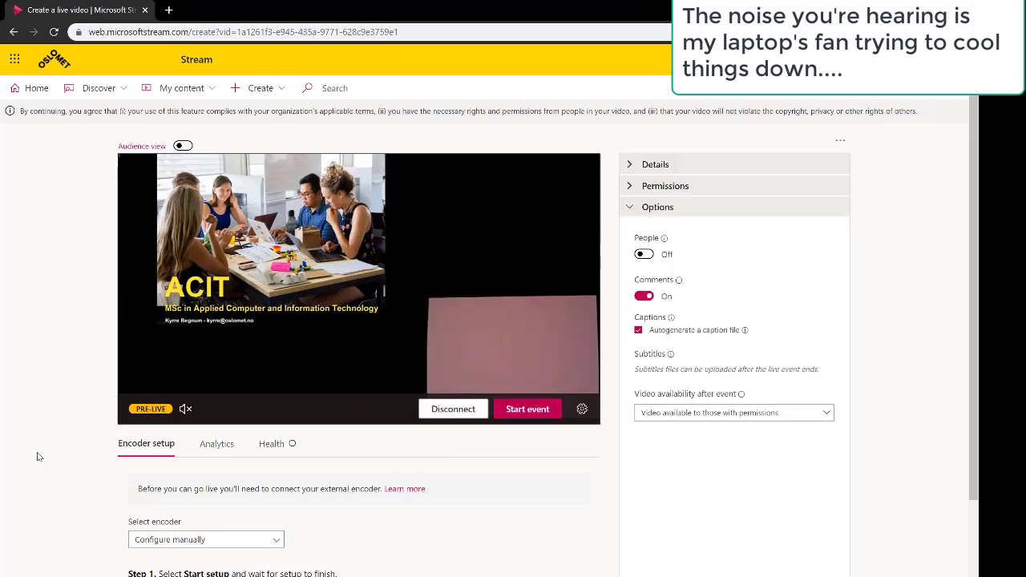
left_click(521, 415)
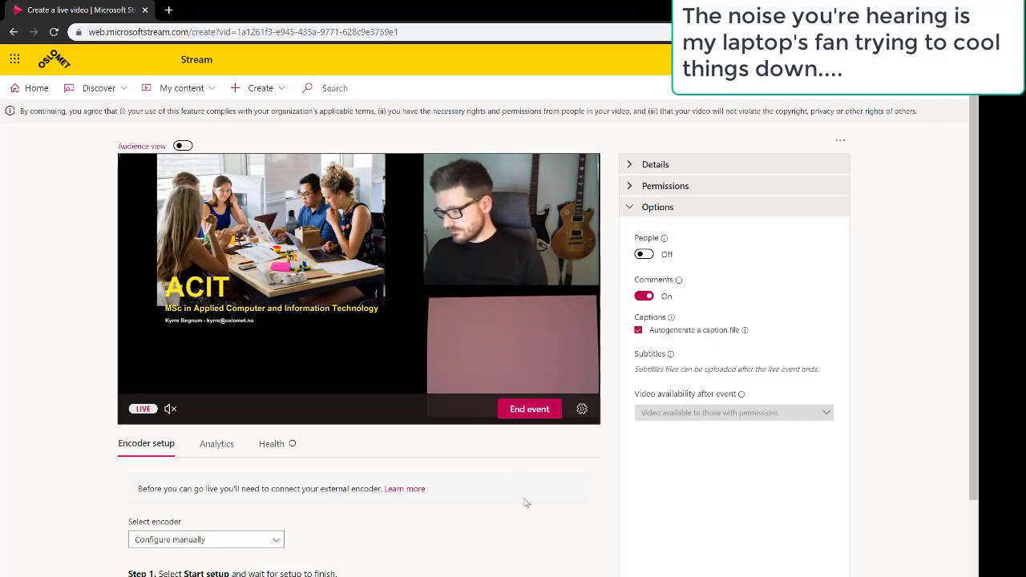
left_click(527, 410)
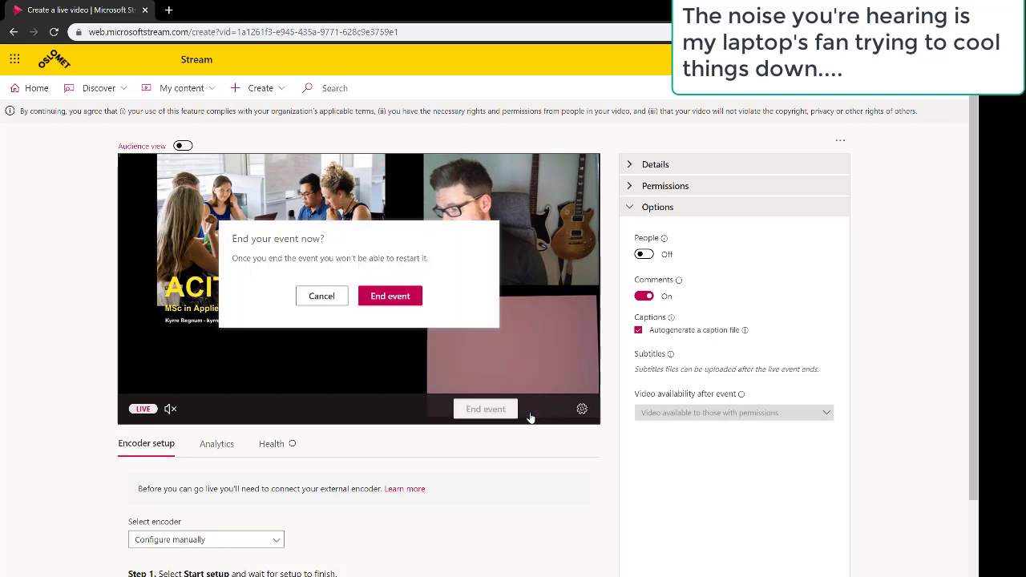
left_click(393, 296)
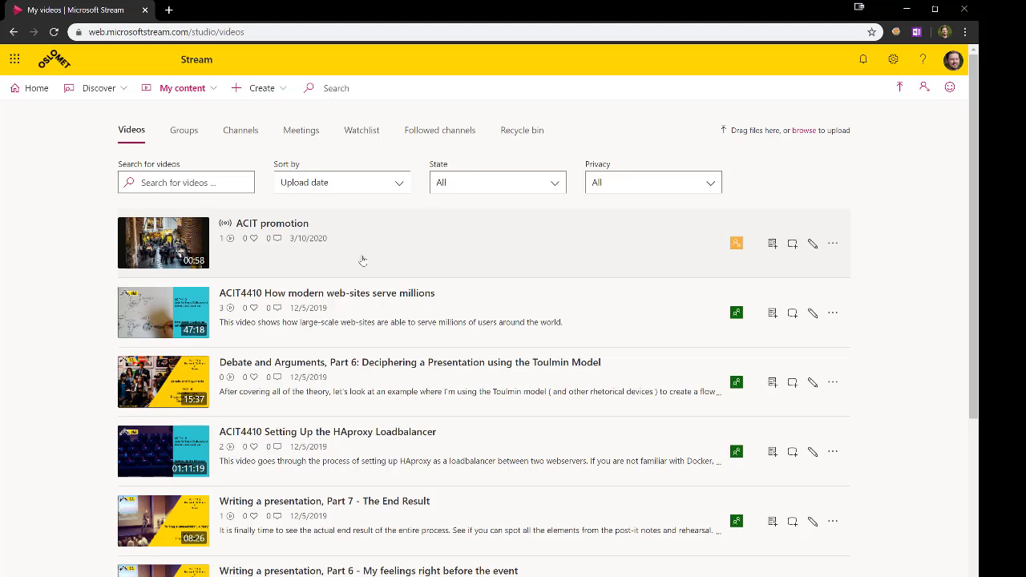
Open the "ACIT promotion" recording for editing from the video list and review its playback and details
left_click(812, 243)
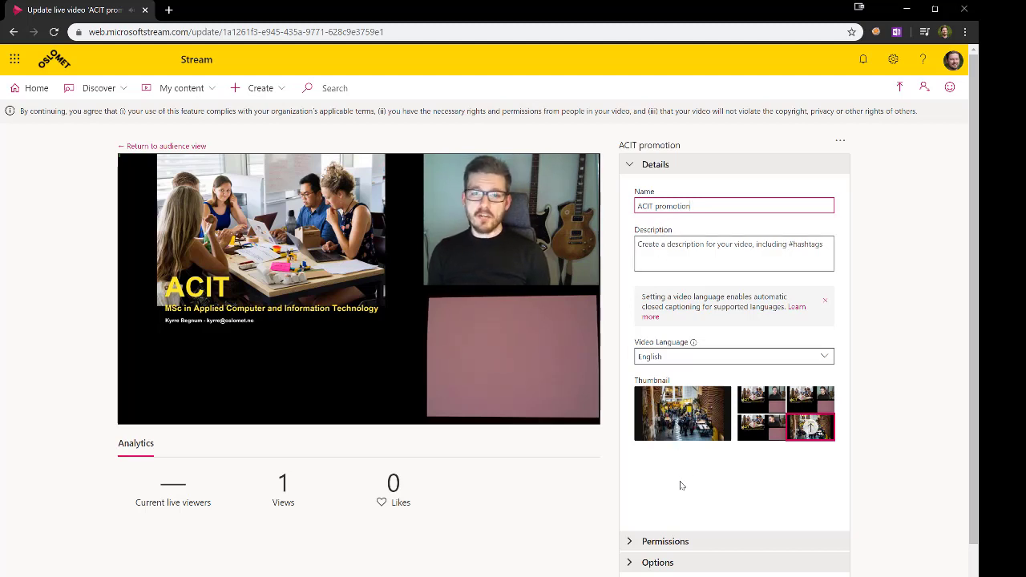
mouse_move(468, 295)
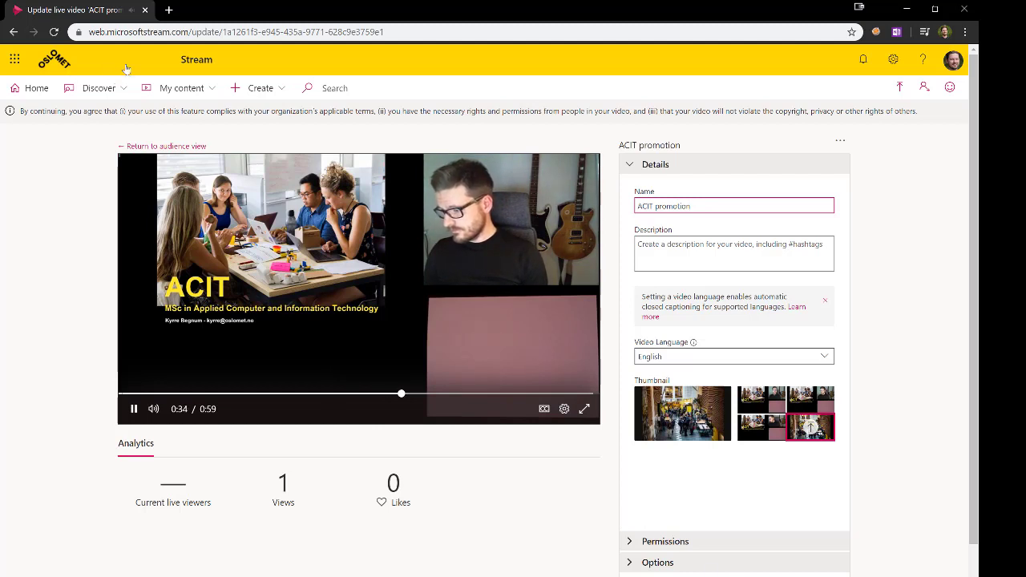
Return to the list of own videos and open the "ACIT promotion" recording for viewing
left_click(178, 89)
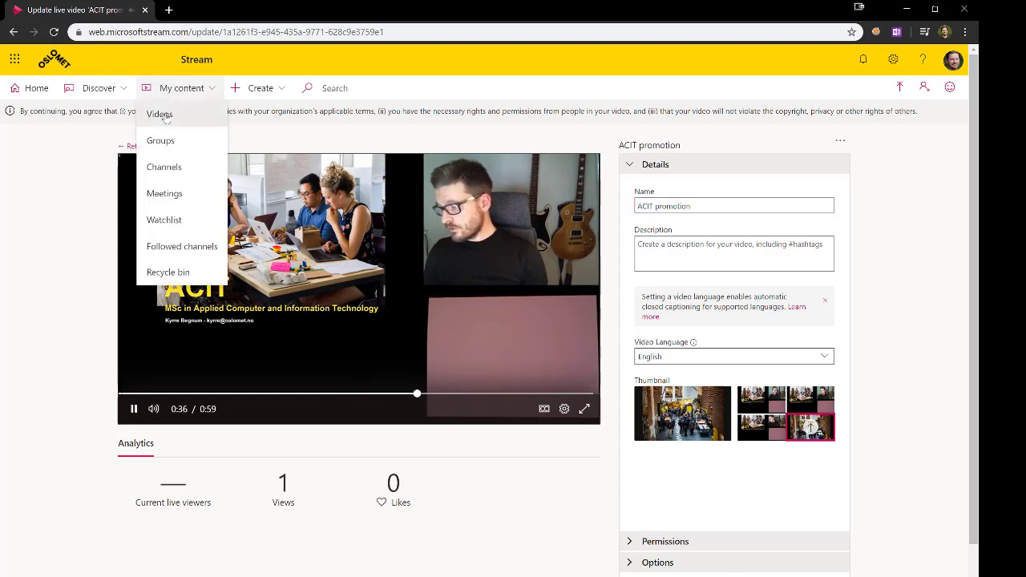
left_click(159, 115)
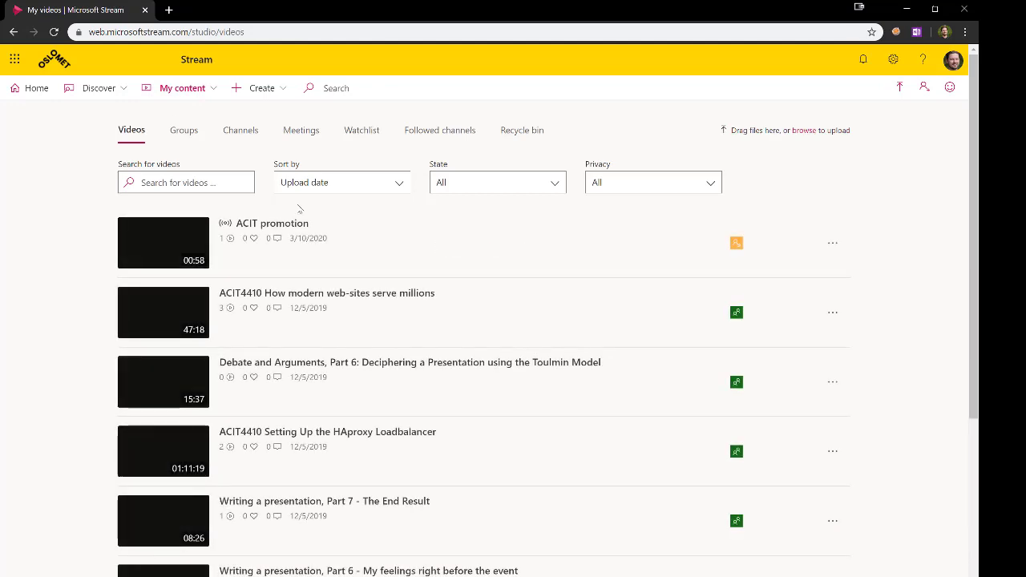
left_click(160, 249)
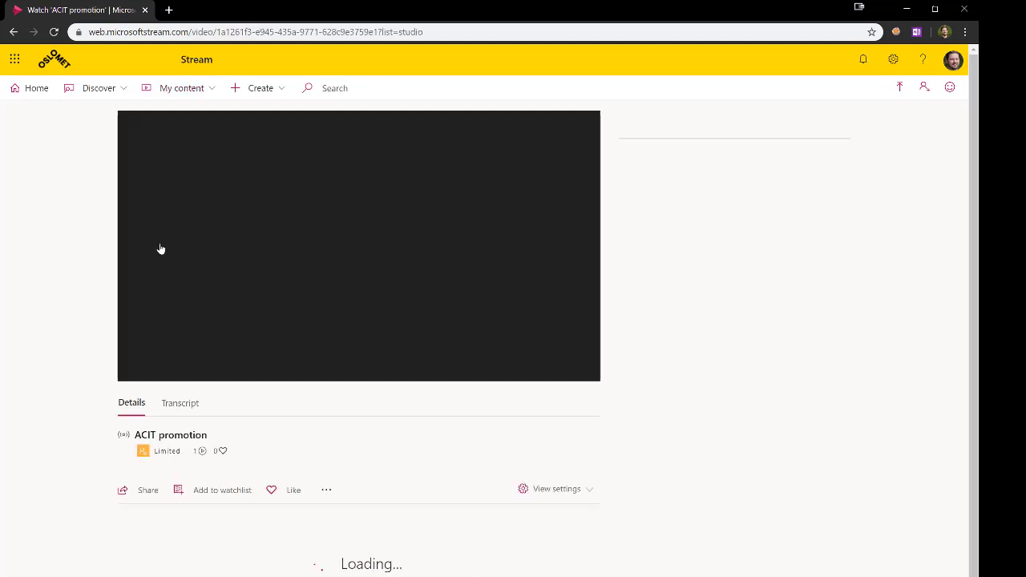